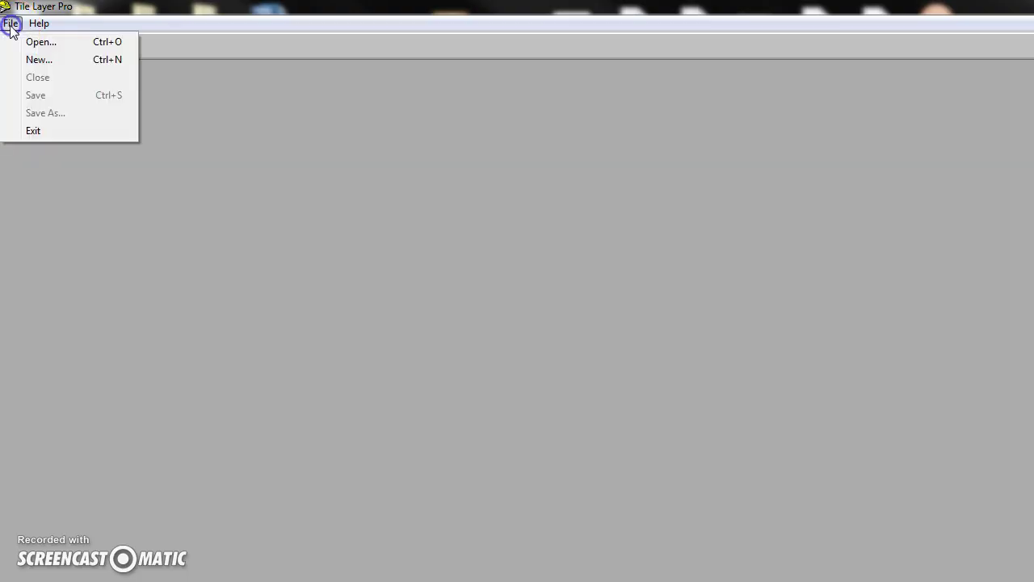
# Step: Open the ROM file Super Mario Bros. (JU) (PRG0) [!].nes
pyautogui.click(30, 40)
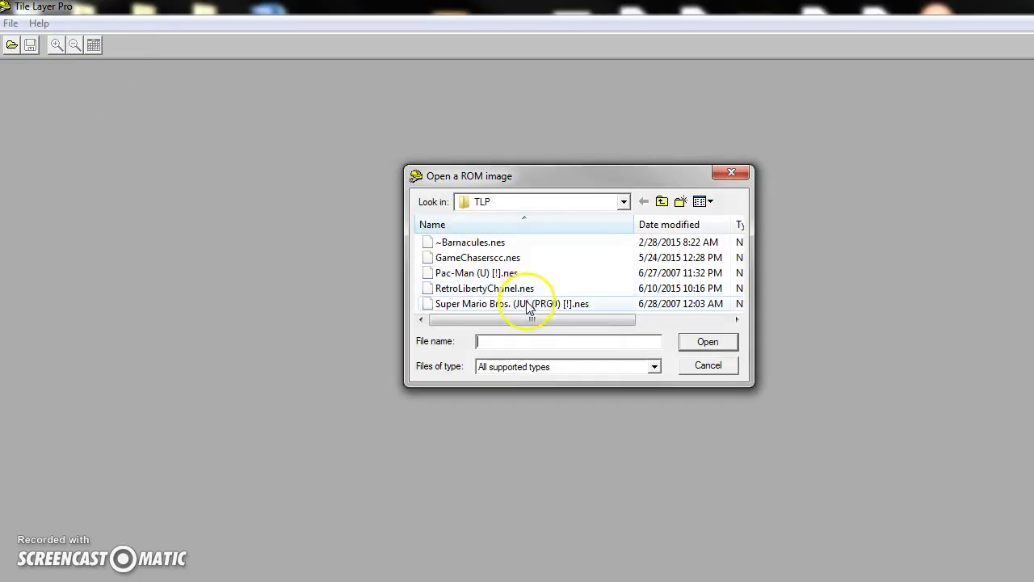
pyautogui.click(493, 304)
pyautogui.click(705, 342)
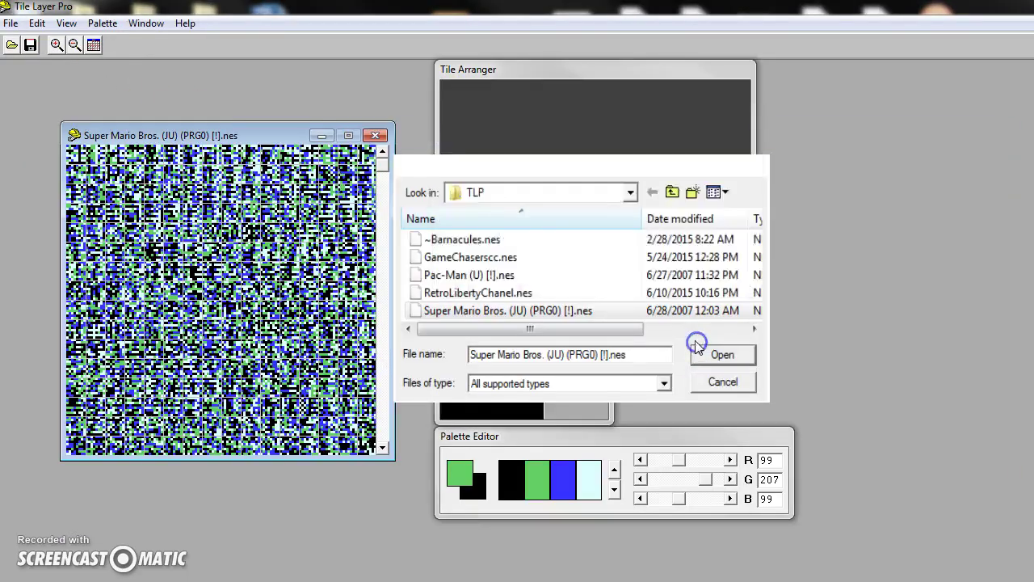
# Step: Look through the ROM's tiles down to the font and background graphics, and return to the Mario sprite tiles
pyautogui.moveTo(385, 165); pyautogui.dragTo(385, 174)
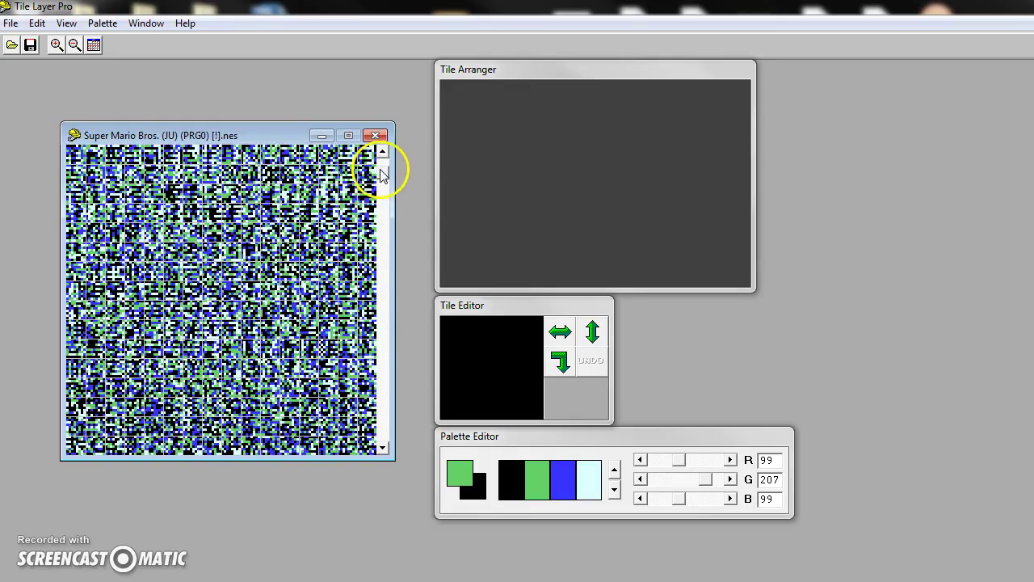
pyautogui.click(382, 191)
pyautogui.moveTo(382, 191); pyautogui.dragTo(383, 401)
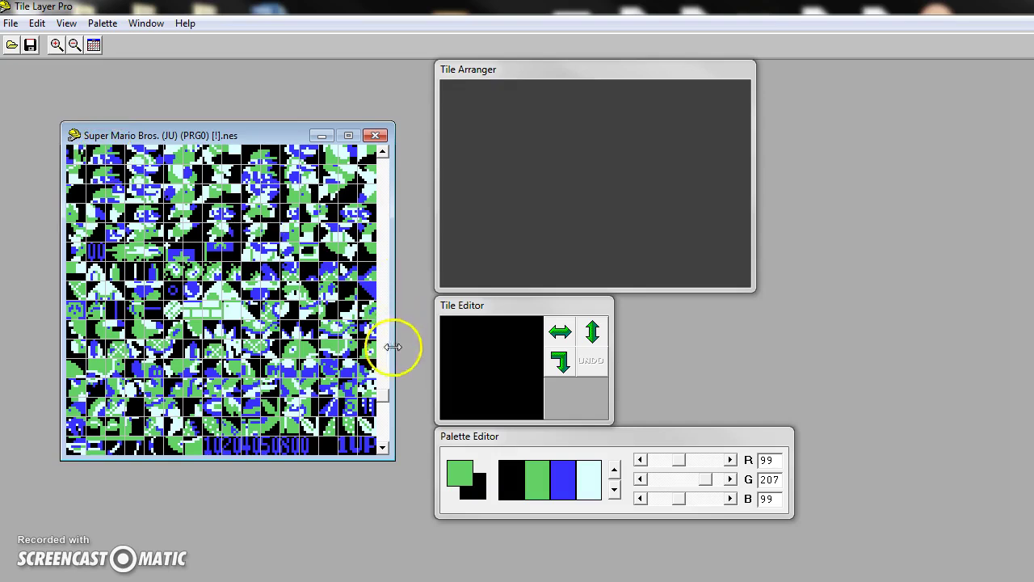
pyautogui.click(384, 404)
pyautogui.moveTo(384, 399); pyautogui.dragTo(384, 422)
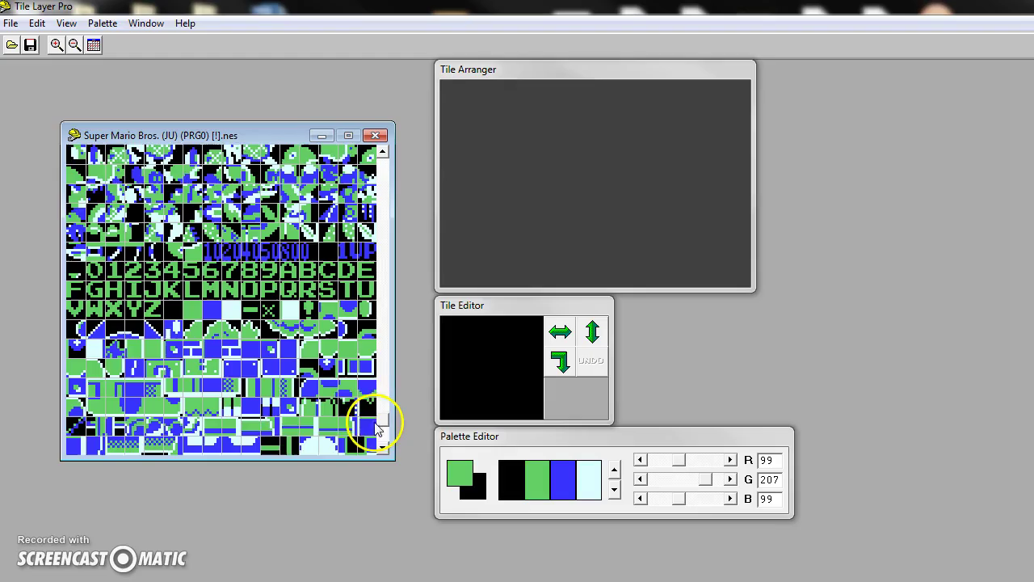
pyautogui.scroll(-6, 381, 420)
pyautogui.moveTo(385, 445); pyautogui.dragTo(385, 400)
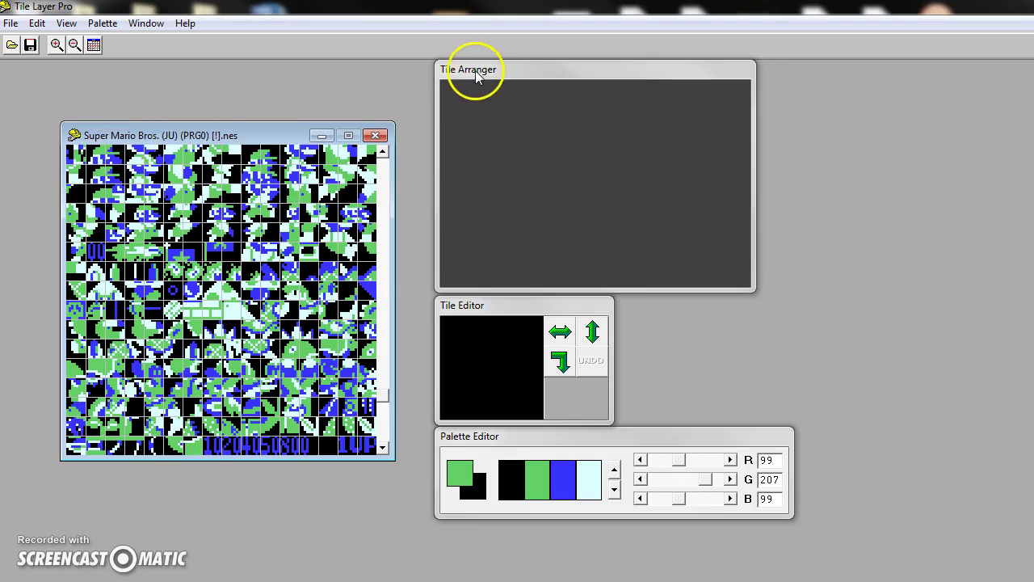
# Step: Place the four upper-body tiles of large Mario in the Tile Arranger in a two-by-two block to form his head
pyautogui.click(133, 159)
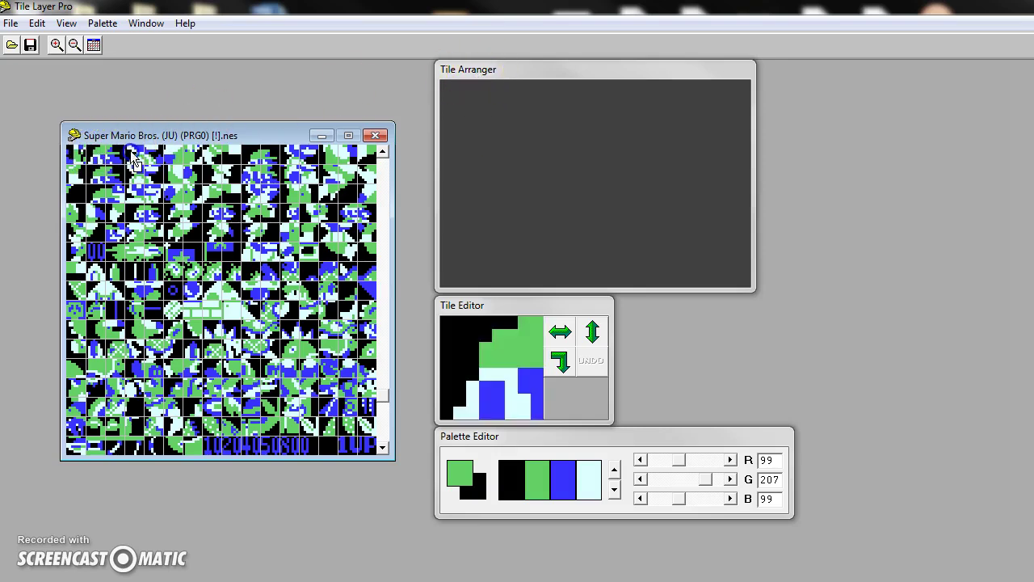
pyautogui.click(459, 129)
pyautogui.click(173, 154)
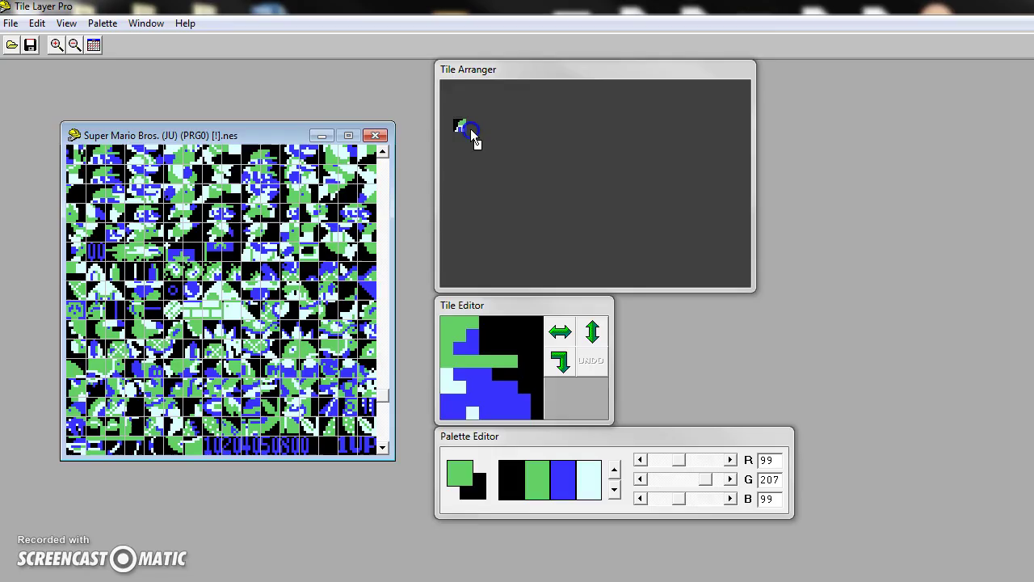
pyautogui.moveTo(133, 154); pyautogui.dragTo(457, 142)
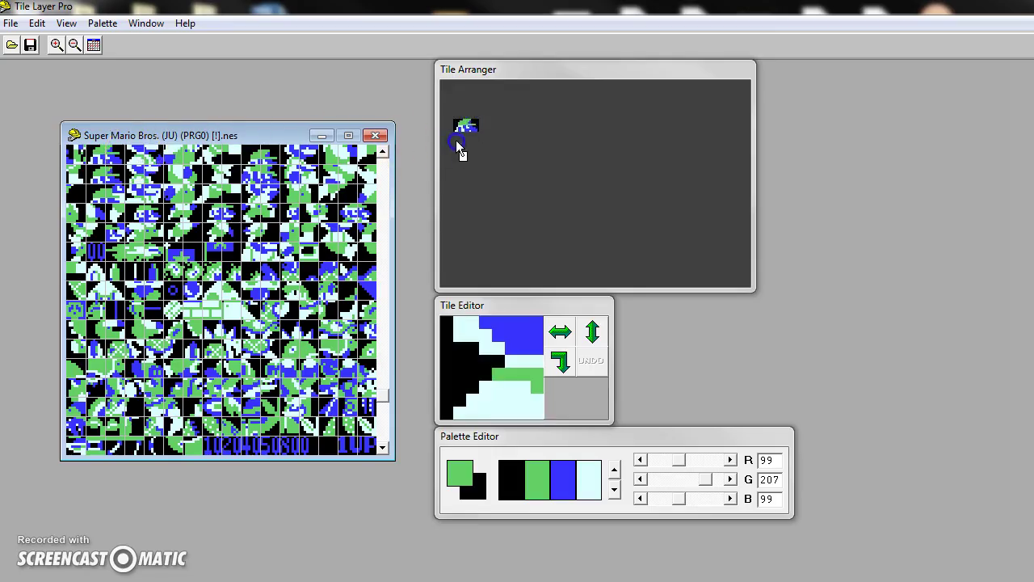
pyautogui.click(158, 146)
pyautogui.click(473, 149)
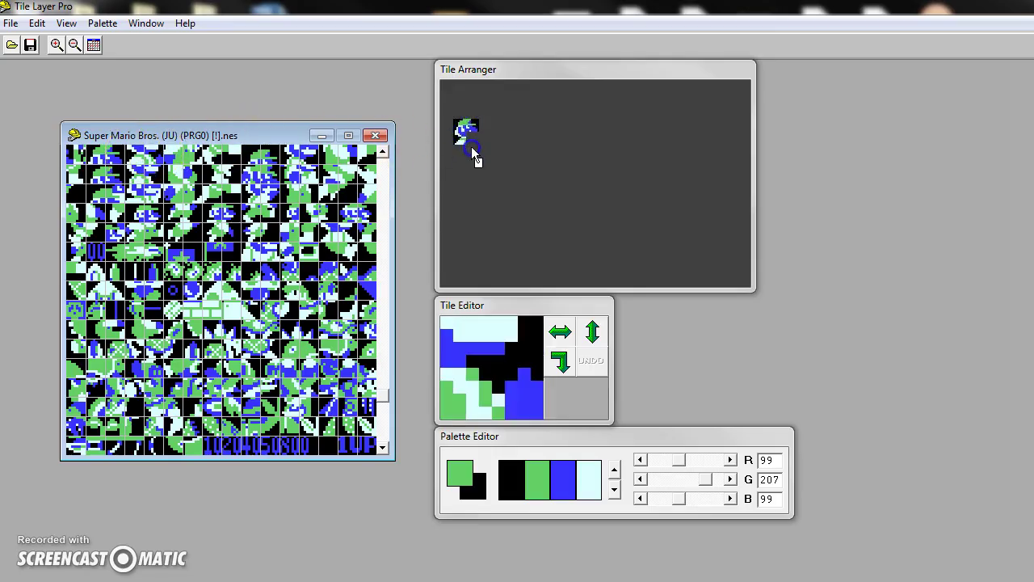
# Step: Complete Mario in the Tile Arranger by placing his four torso and leg tiles directly beneath the head tiles
pyautogui.click(171, 155)
pyautogui.click(463, 156)
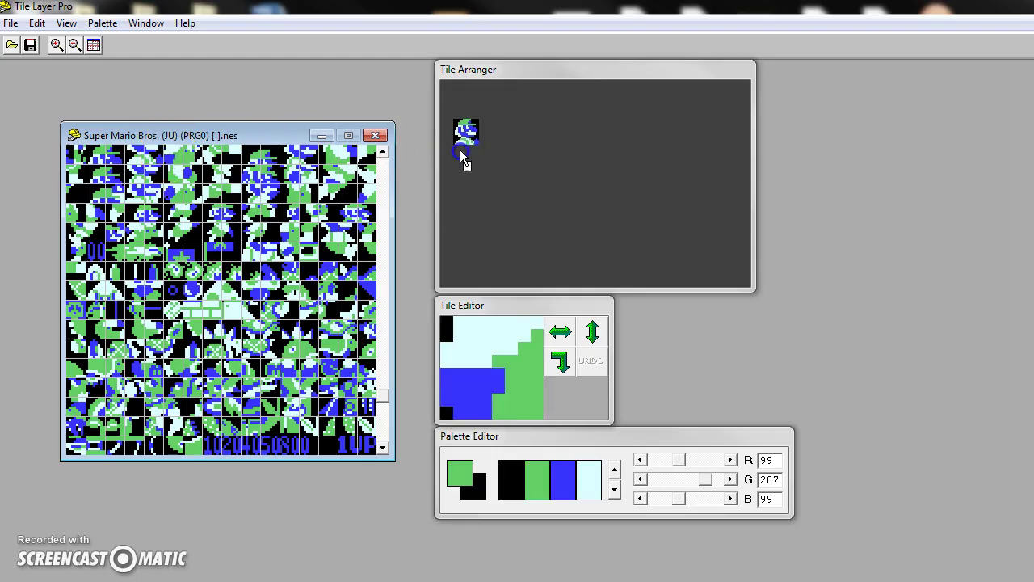
pyautogui.moveTo(457, 150); pyautogui.dragTo(457, 151)
pyautogui.moveTo(198, 155); pyautogui.dragTo(425, 153)
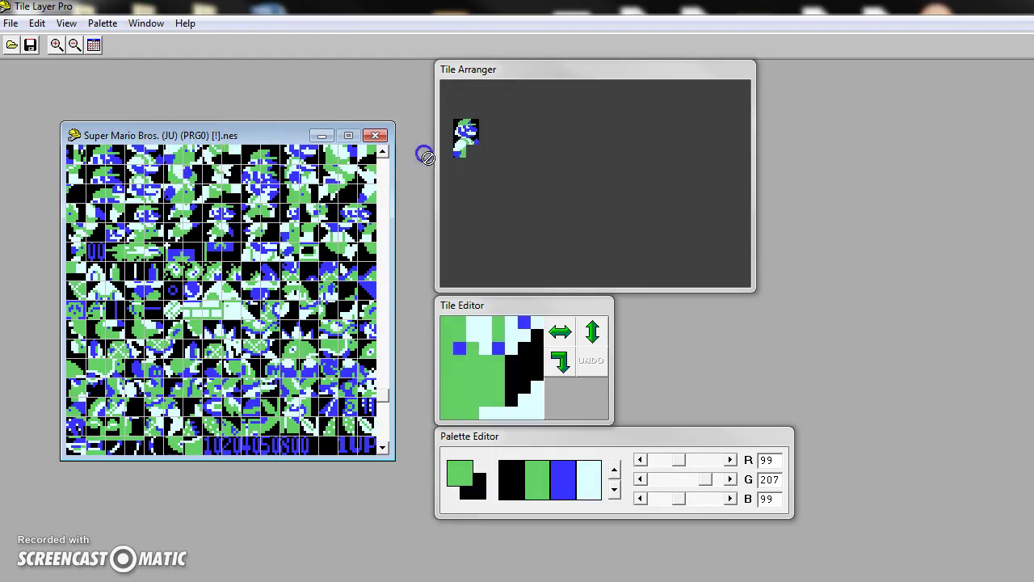
pyautogui.moveTo(214, 139); pyautogui.dragTo(471, 162)
pyautogui.click(245, 159)
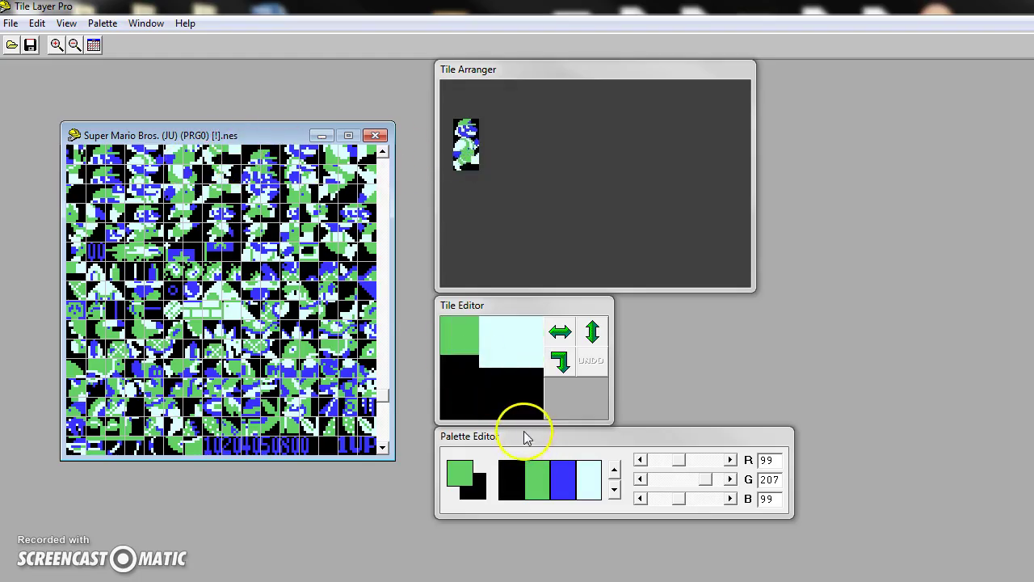
# Step: Preview the ROM tiles in other preset palettes, returning to the black, green, blue and pale cyan one
pyautogui.click(614, 470)
pyautogui.click(614, 470)
pyautogui.click(614, 470)
pyautogui.click(614, 469)
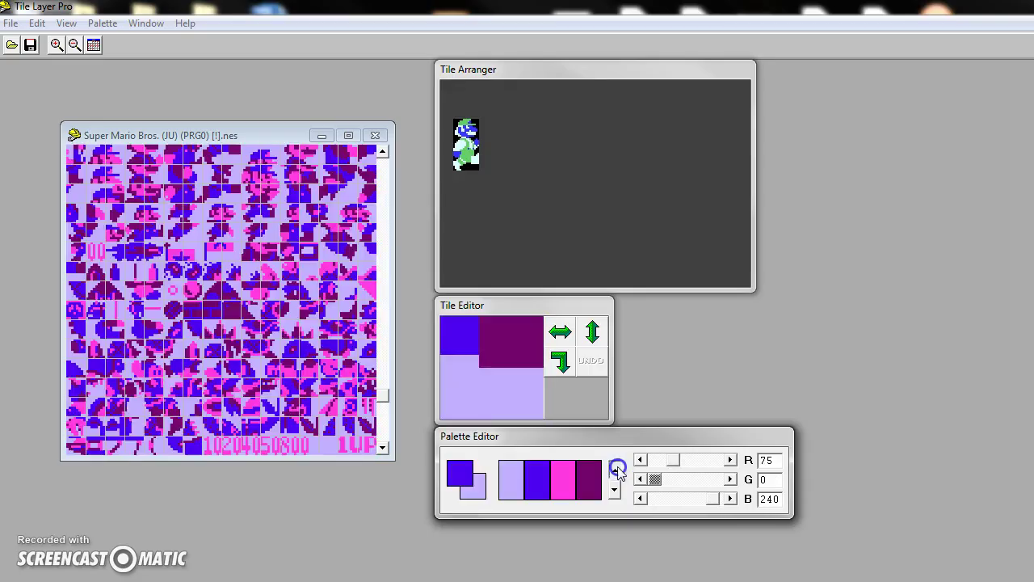
pyautogui.click(615, 469)
pyautogui.click(614, 490)
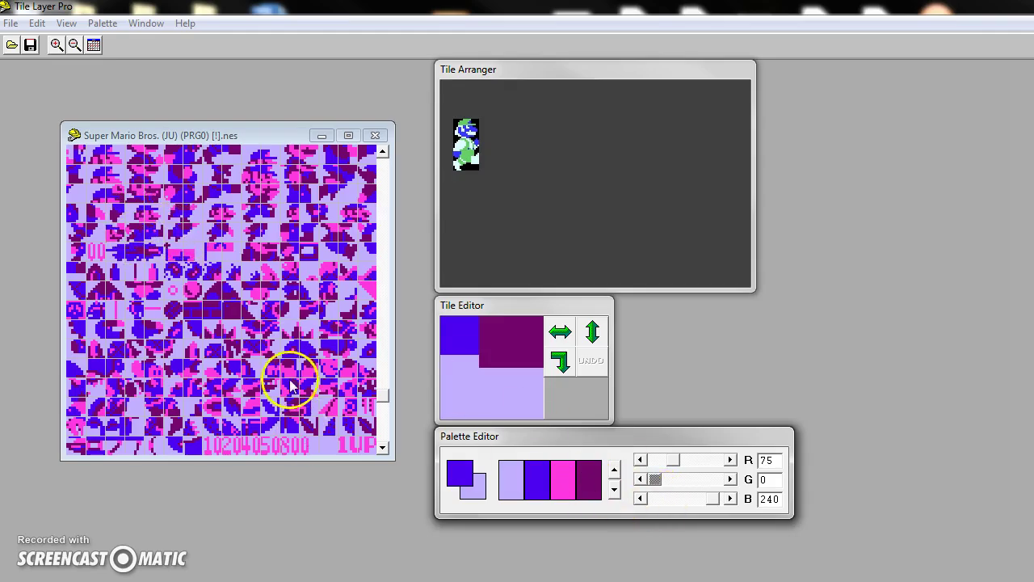
pyautogui.click(615, 490)
pyautogui.click(615, 490)
pyautogui.click(614, 490)
pyautogui.click(614, 489)
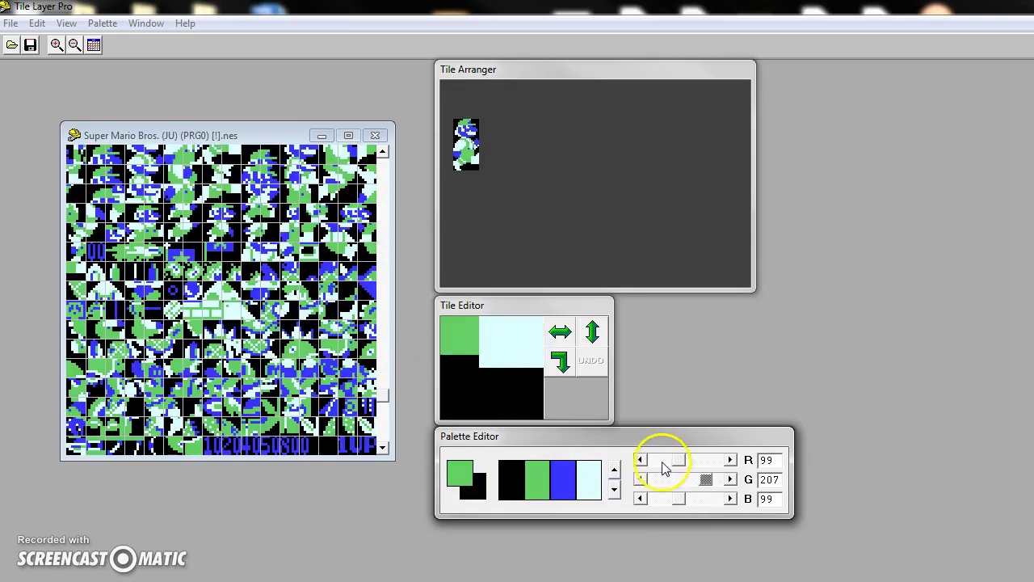
# Step: Recolour the palette's green entry to red (255, 0, 0), blue to yellow (255, 242, 0) and pale cyan to orange (220, 113, 0)
pyautogui.moveTo(678, 460); pyautogui.dragTo(611, 500)
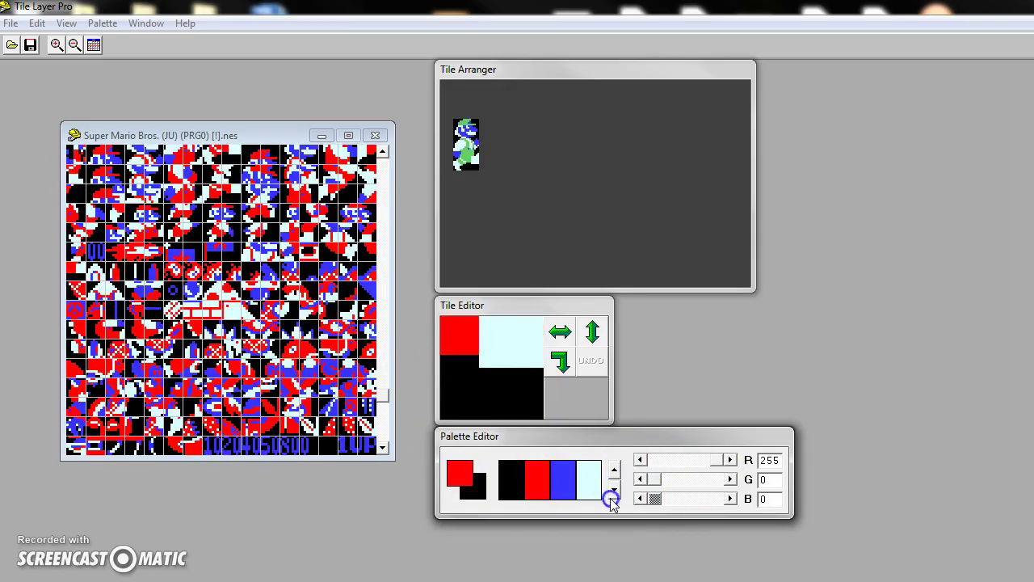
pyautogui.click(563, 480)
pyautogui.moveTo(670, 462); pyautogui.dragTo(751, 461)
pyautogui.moveTo(722, 499); pyautogui.dragTo(639, 499)
pyautogui.click(592, 477)
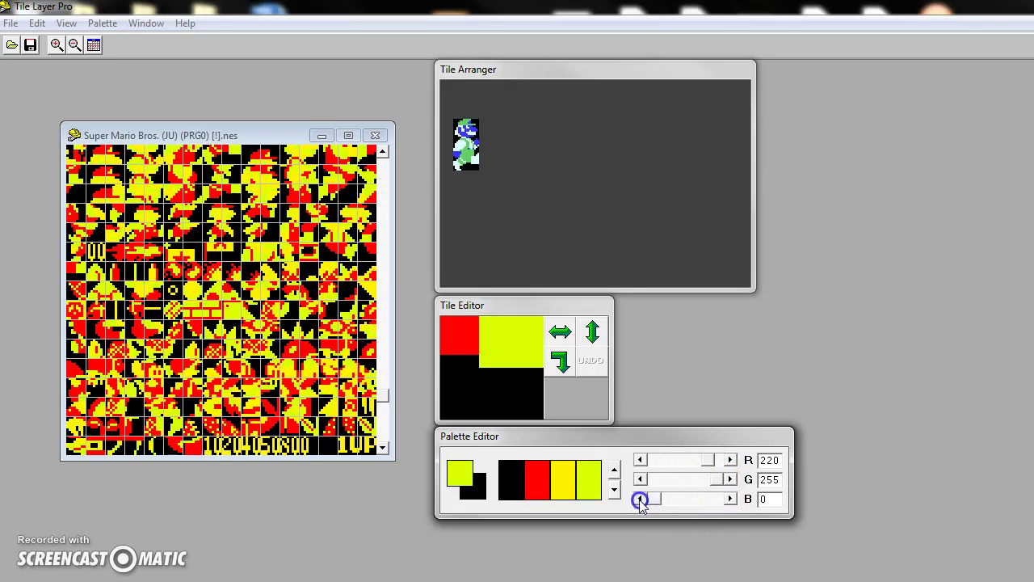
pyautogui.moveTo(717, 480); pyautogui.dragTo(683, 481)
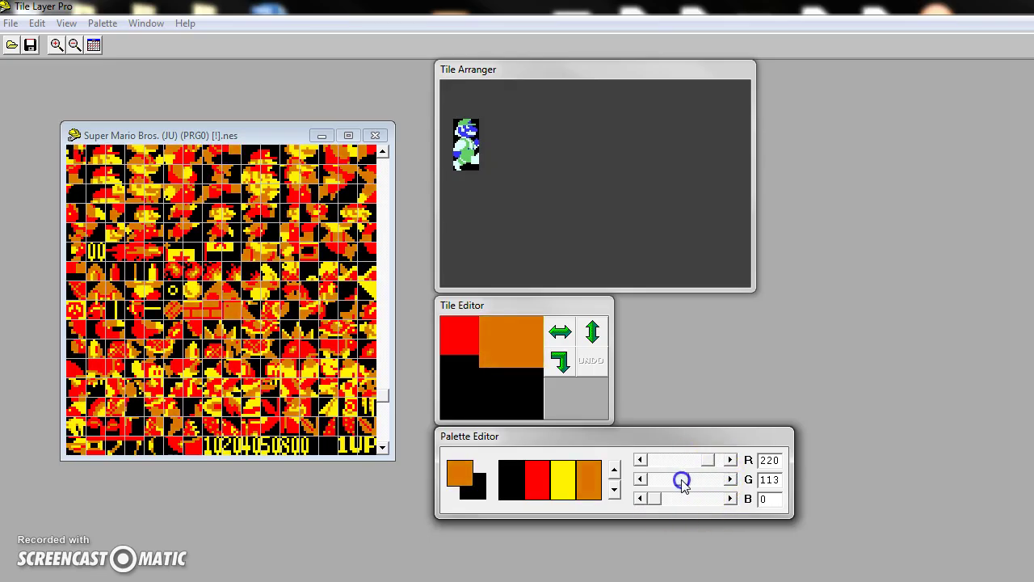
# Step: Apply the edited red, yellow and orange palette to the Mario sprite in the Tile Arranger
pyautogui.click(178, 133)
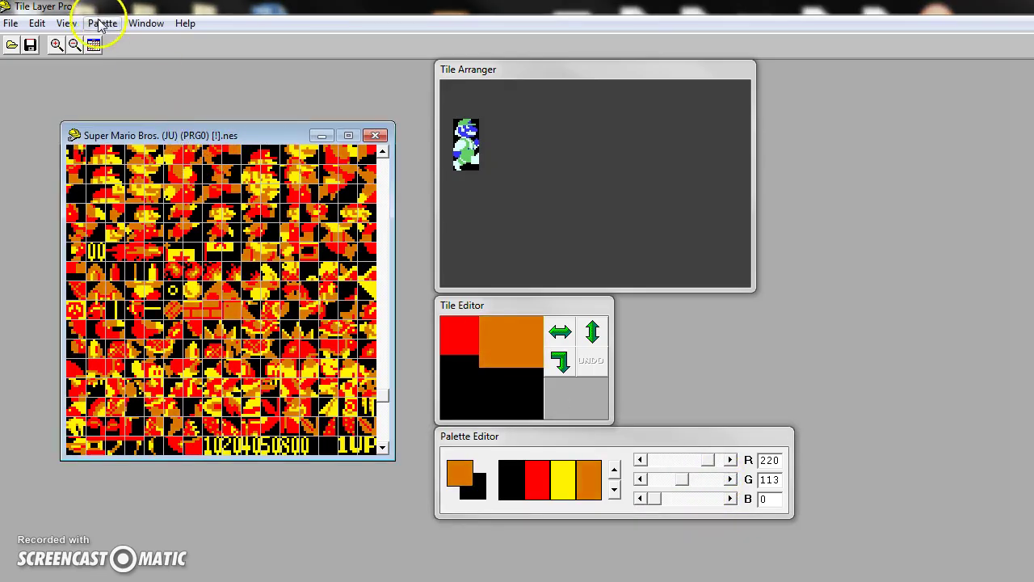
pyautogui.click(101, 24)
pyautogui.click(134, 136)
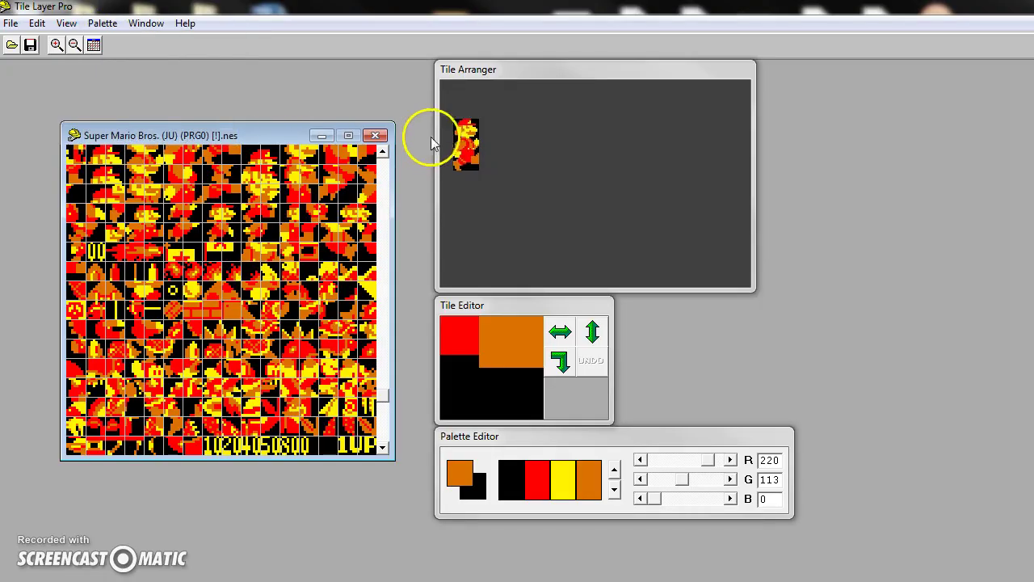
# Step: Paint Mario's red cap orange across both of the sprite's top head tiles
pyautogui.click(466, 133)
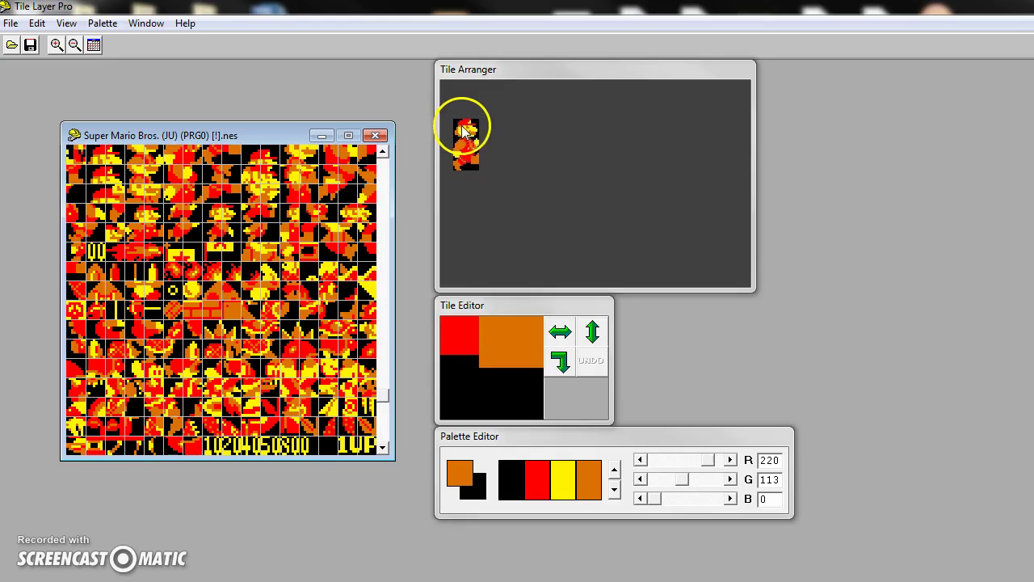
pyautogui.click(469, 208)
pyautogui.click(462, 125)
pyautogui.click(588, 480)
pyautogui.click(474, 381)
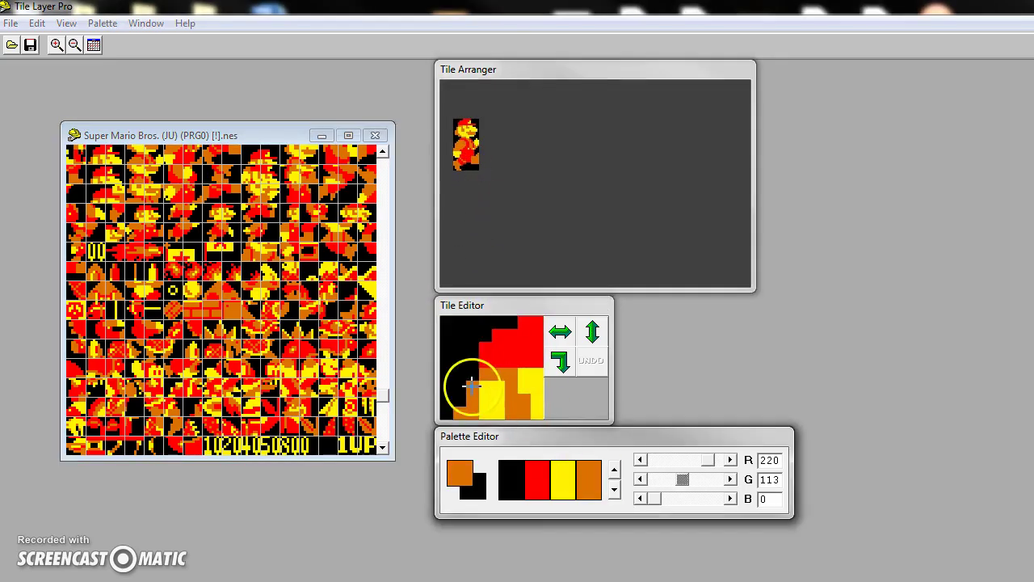
pyautogui.moveTo(494, 358)
pyautogui.mouseDown()
pyautogui.moveTo(554, 321)
pyautogui.moveTo(491, 342)
pyautogui.moveTo(517, 329)
pyautogui.moveTo(480, 360)
pyautogui.moveTo(445, 349)
pyautogui.moveTo(478, 315)
pyautogui.moveTo(482, 350)
pyautogui.moveTo(536, 329)
pyautogui.mouseUp()
pyautogui.click(472, 127)
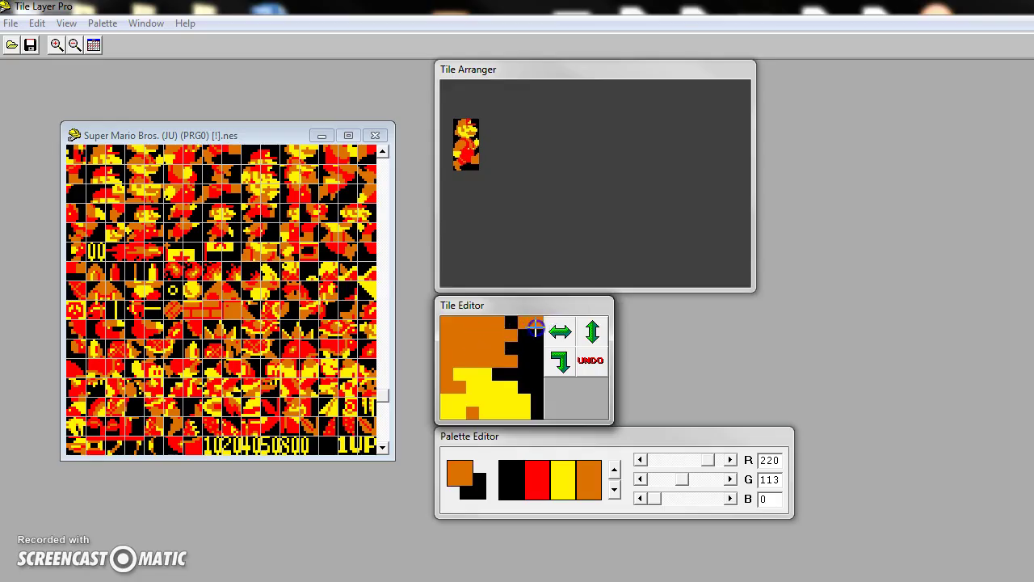
pyautogui.click(458, 125)
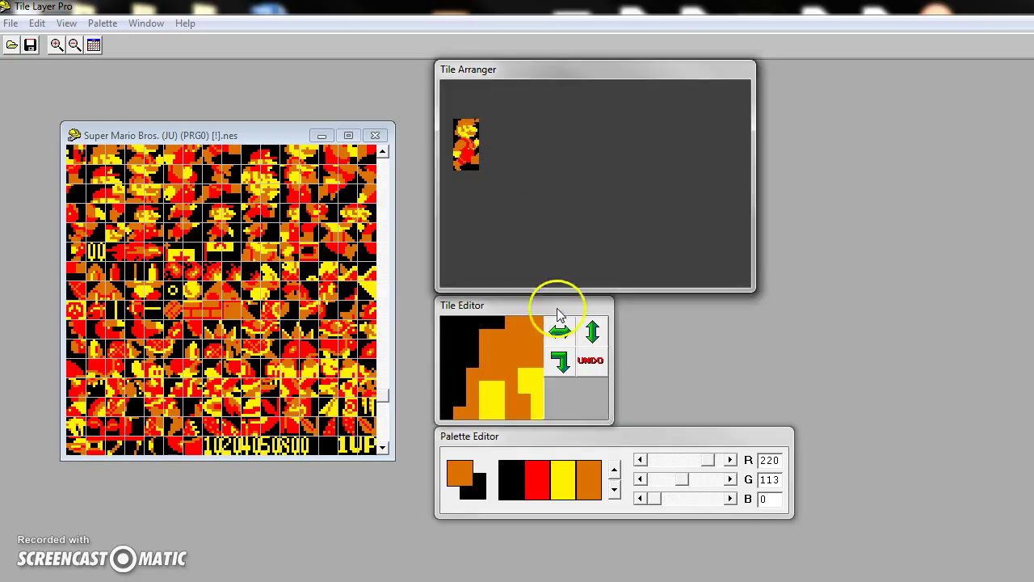
pyautogui.click(471, 137)
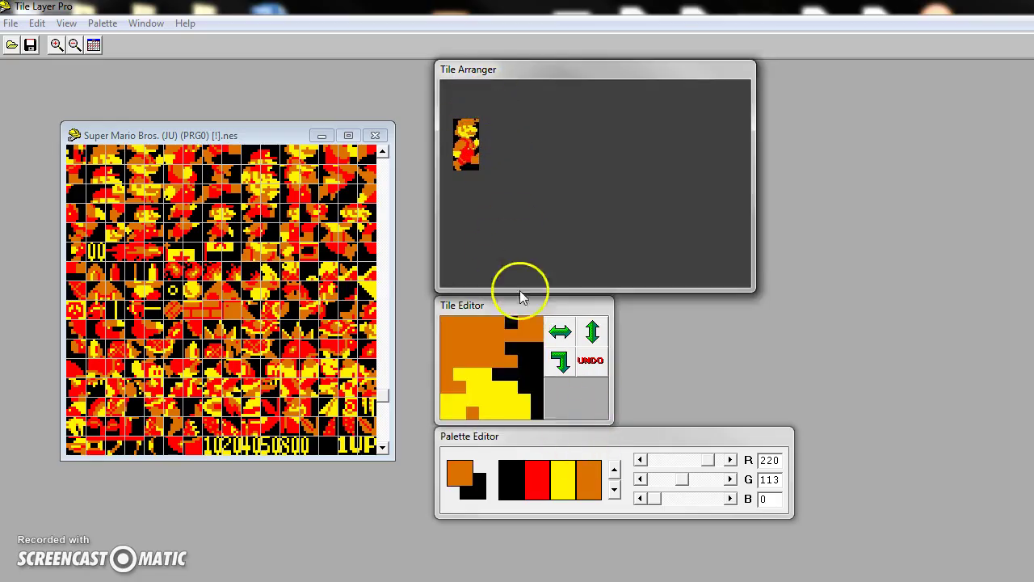
# Step: Paint the lower-left part of the top-right head tile red, and the orange area atop the tile beneath it yellow
pyautogui.click(548, 473)
pyautogui.moveTo(453, 364)
pyautogui.mouseDown()
pyautogui.moveTo(468, 392)
pyautogui.moveTo(434, 369)
pyautogui.moveTo(461, 412)
pyautogui.mouseUp()
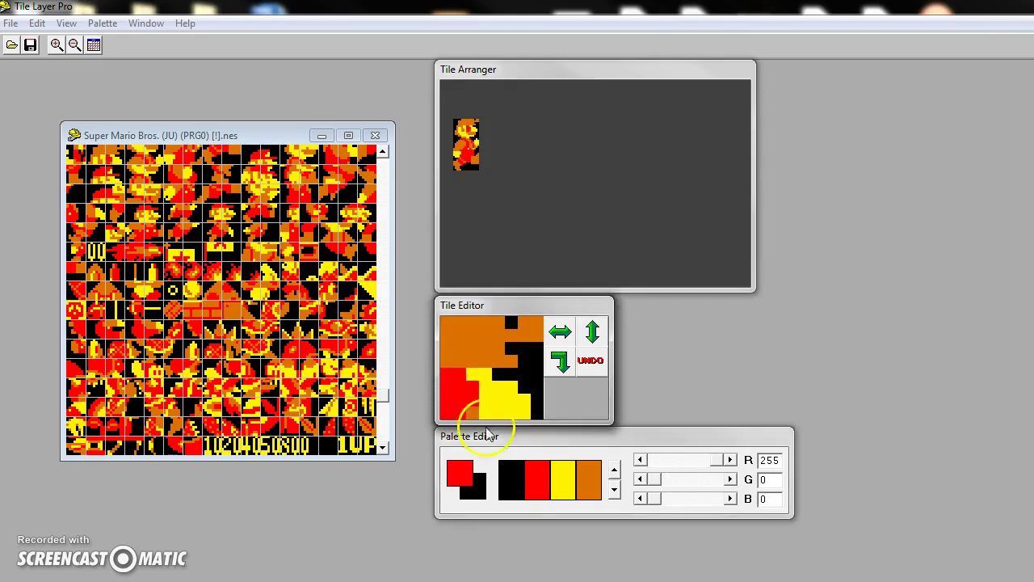
pyautogui.click(473, 141)
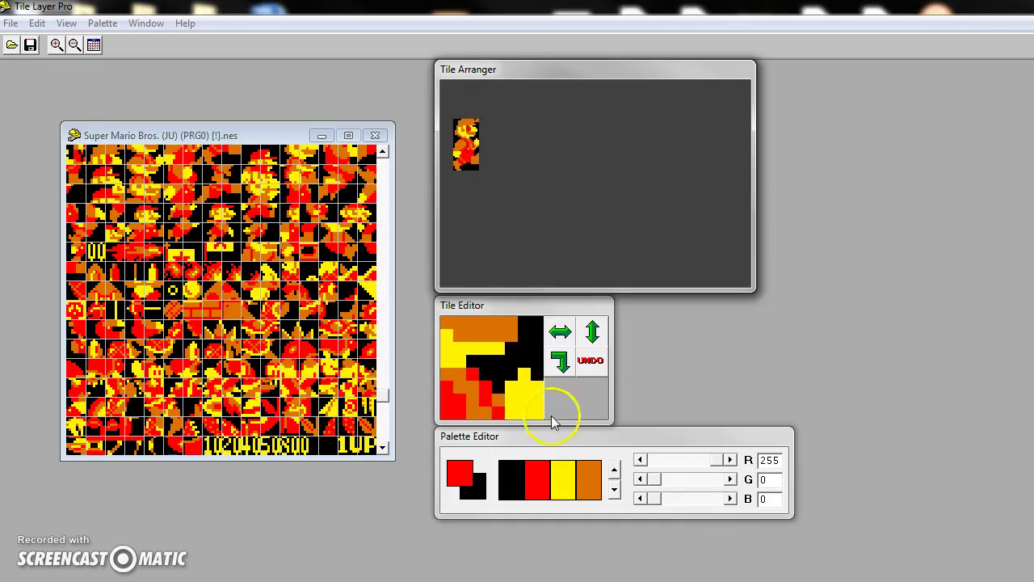
pyautogui.click(563, 478)
pyautogui.moveTo(525, 340)
pyautogui.mouseDown()
pyautogui.moveTo(544, 341)
pyautogui.moveTo(444, 326)
pyautogui.moveTo(501, 315)
pyautogui.mouseUp()
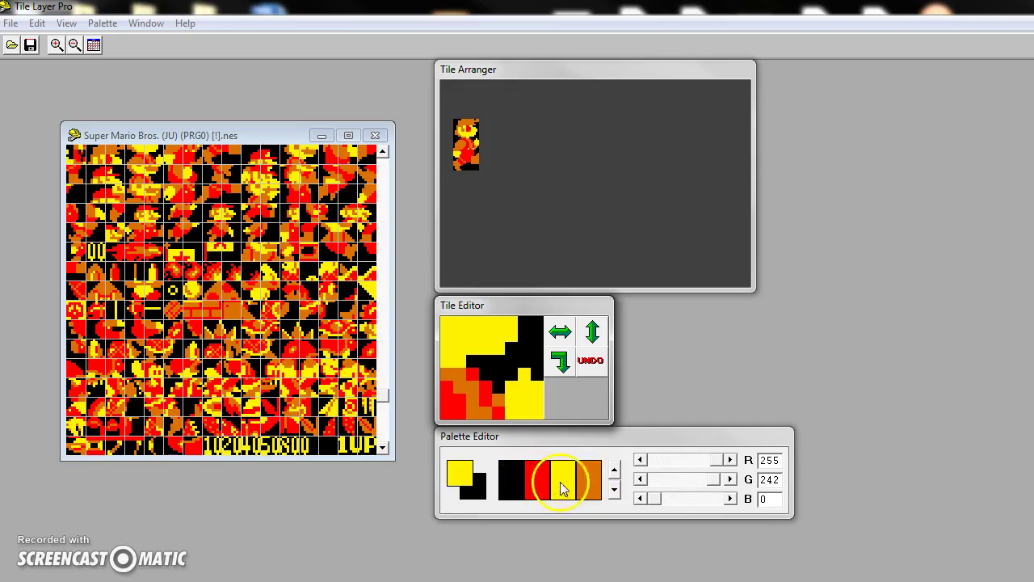
pyautogui.click(513, 482)
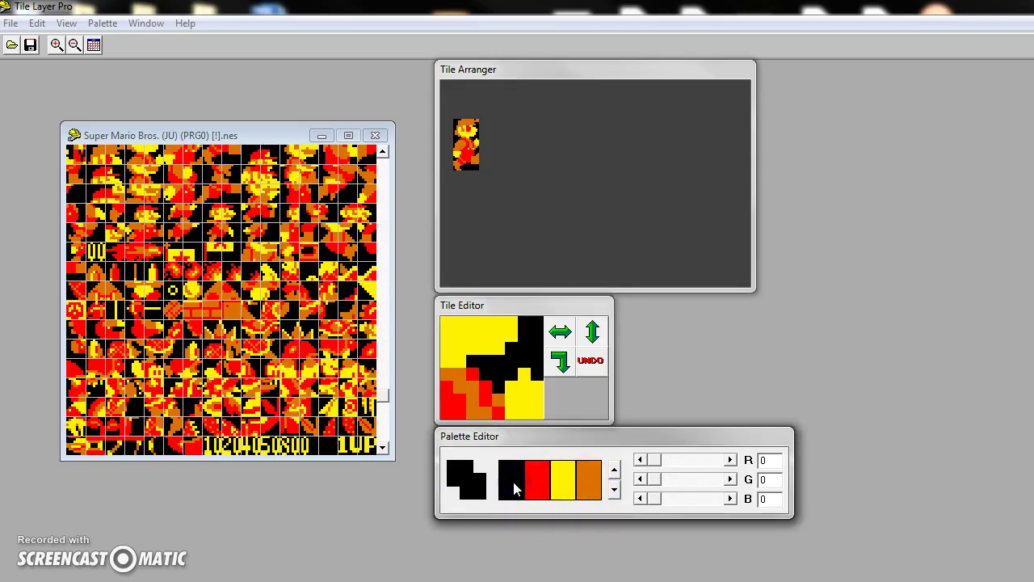
pyautogui.doubleClick(513, 482)
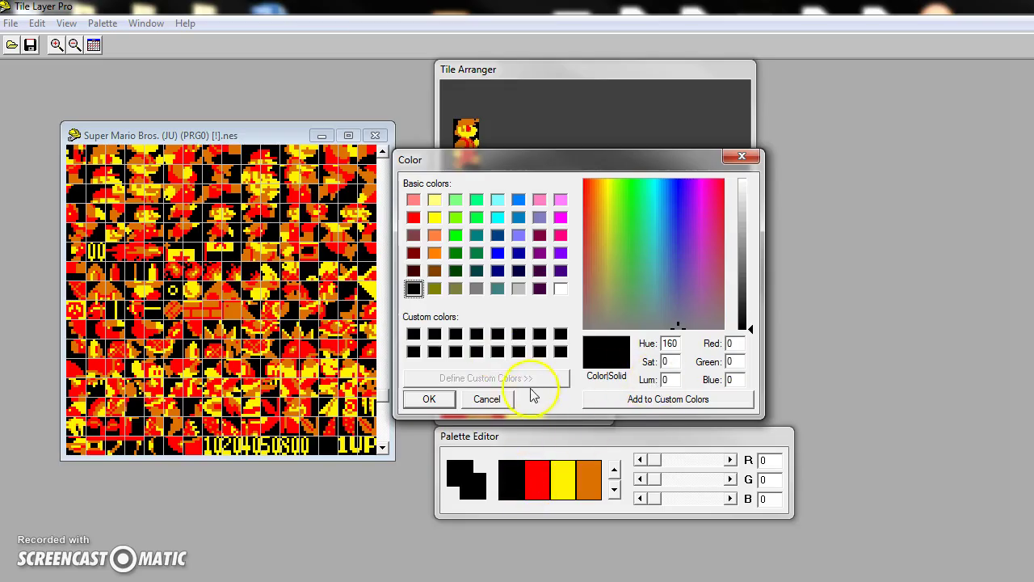
pyautogui.click(425, 398)
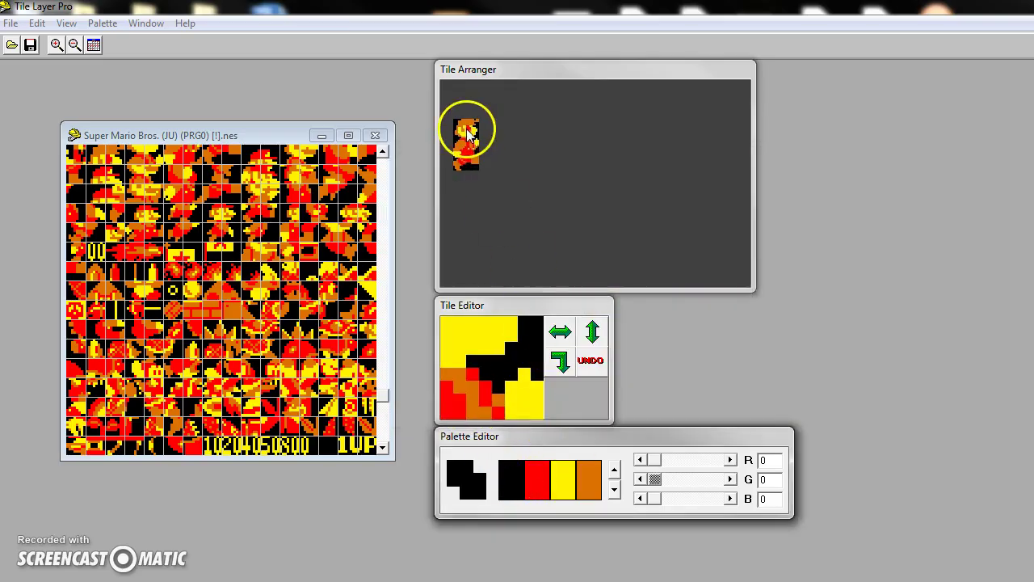
# Step: Paint a red mouth across the yellow area of the lower-right head tile and a black eye in the tile above
pyautogui.click(535, 479)
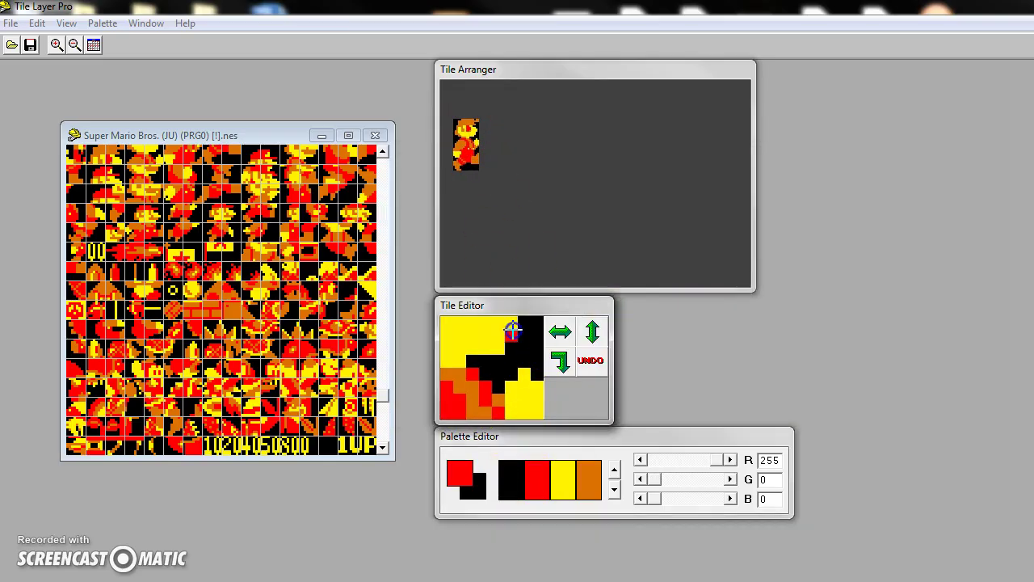
pyautogui.moveTo(512, 334); pyautogui.dragTo(471, 329)
pyautogui.click(466, 132)
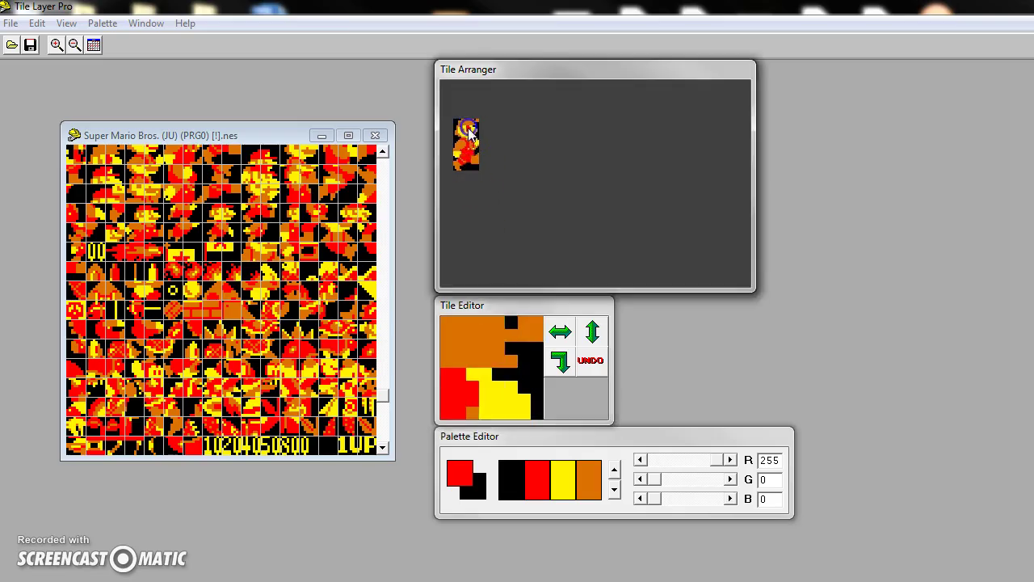
pyautogui.click(511, 480)
pyautogui.moveTo(450, 393); pyautogui.dragTo(450, 406)
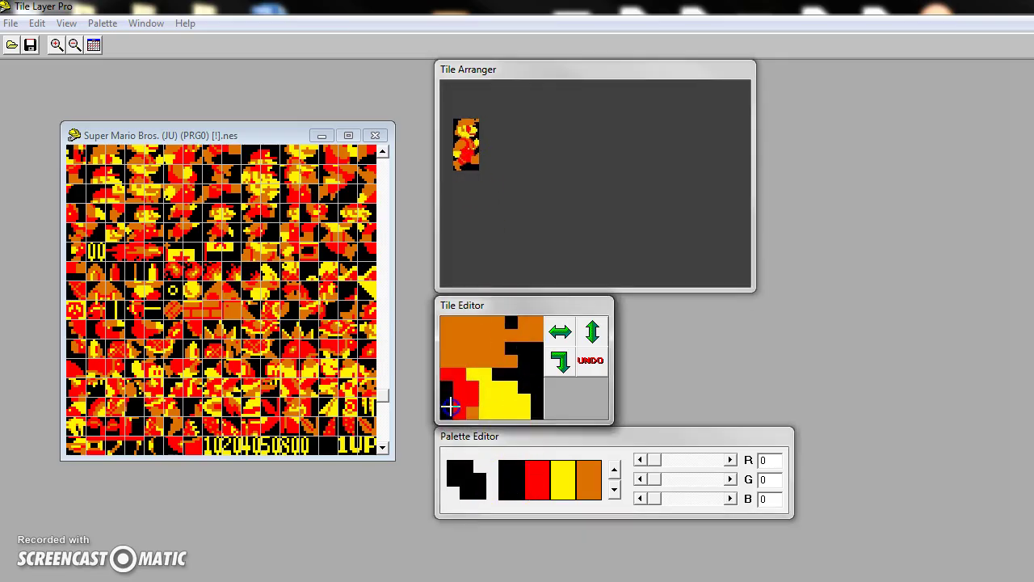
# Step: Reshape the eye in the lower-left area of the top-right head tile, with a black centre and a red row beneath it
pyautogui.click(473, 408)
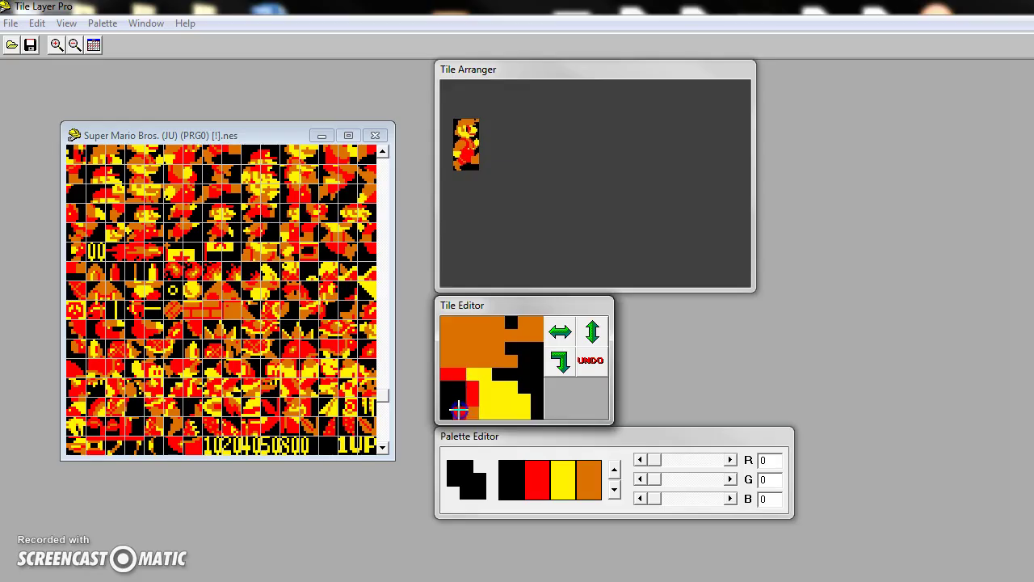
pyautogui.click(537, 480)
pyautogui.click(451, 413)
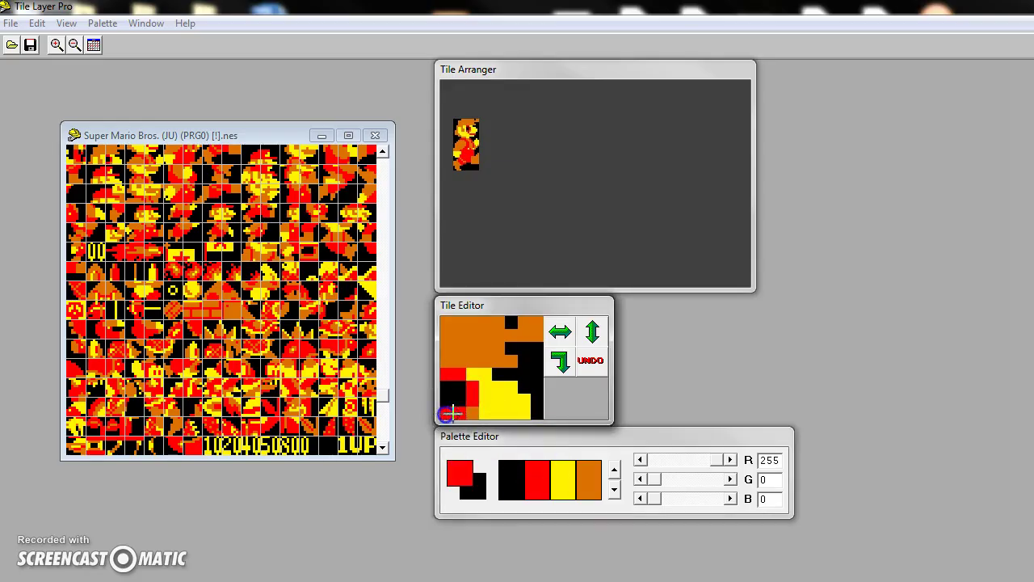
pyautogui.click(476, 139)
pyautogui.click(529, 378)
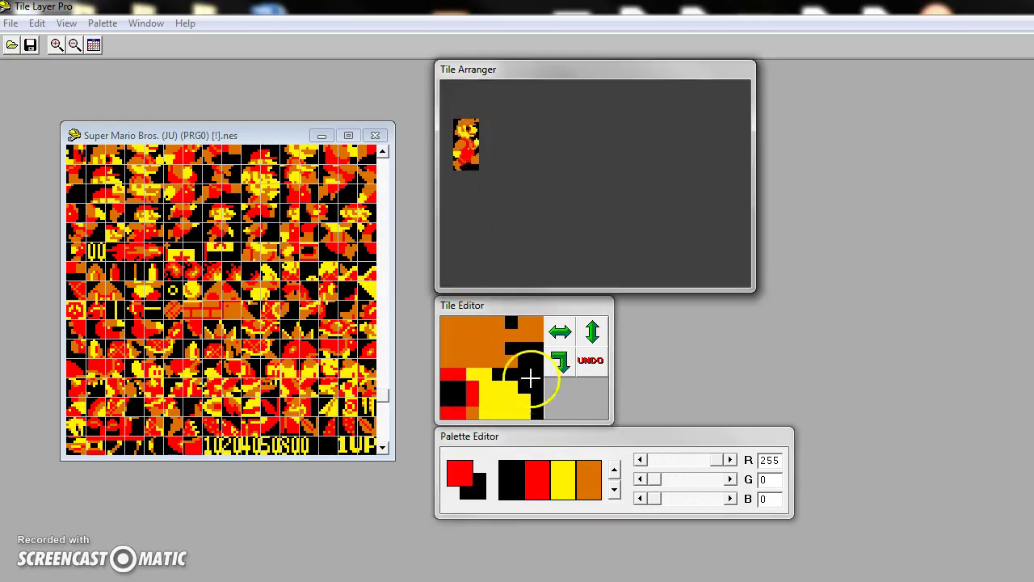
# Step: Fill the orange area between the yellow face parts of the top-left head tile with yellow, and paint the eye's red left edge
pyautogui.click(460, 127)
pyautogui.click(564, 478)
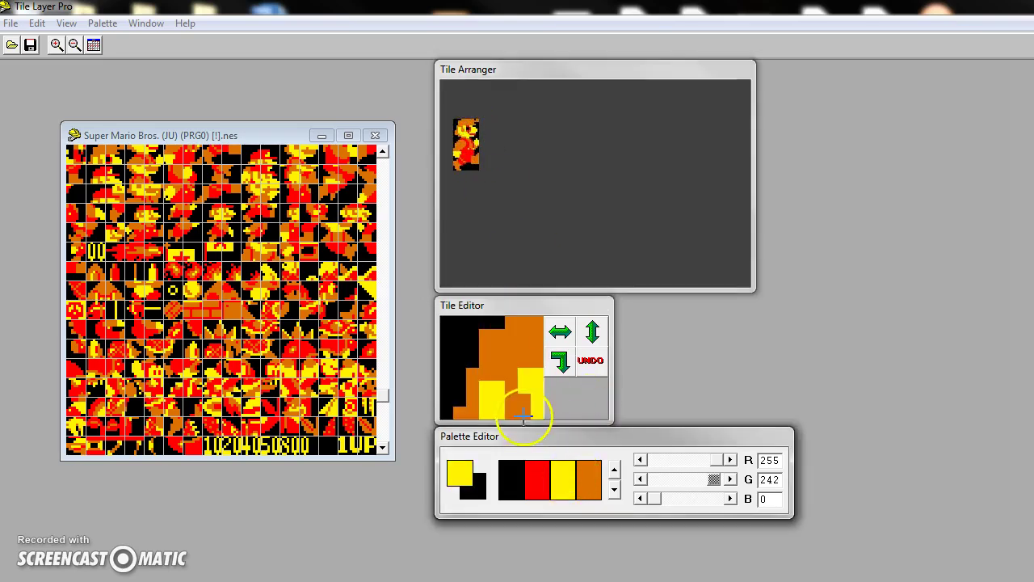
pyautogui.click(526, 417)
pyautogui.click(540, 477)
pyautogui.click(545, 409)
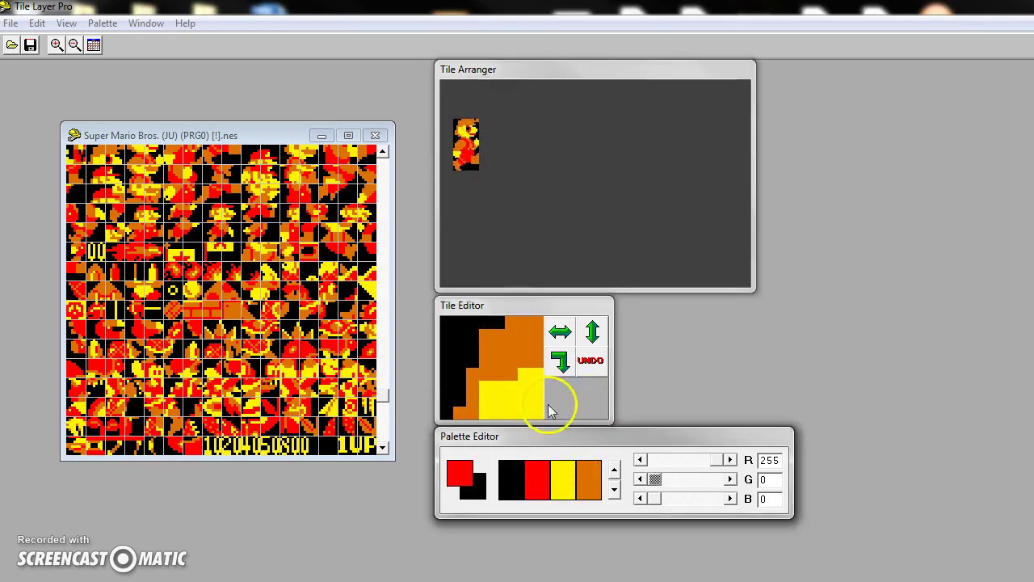
pyautogui.click(538, 394)
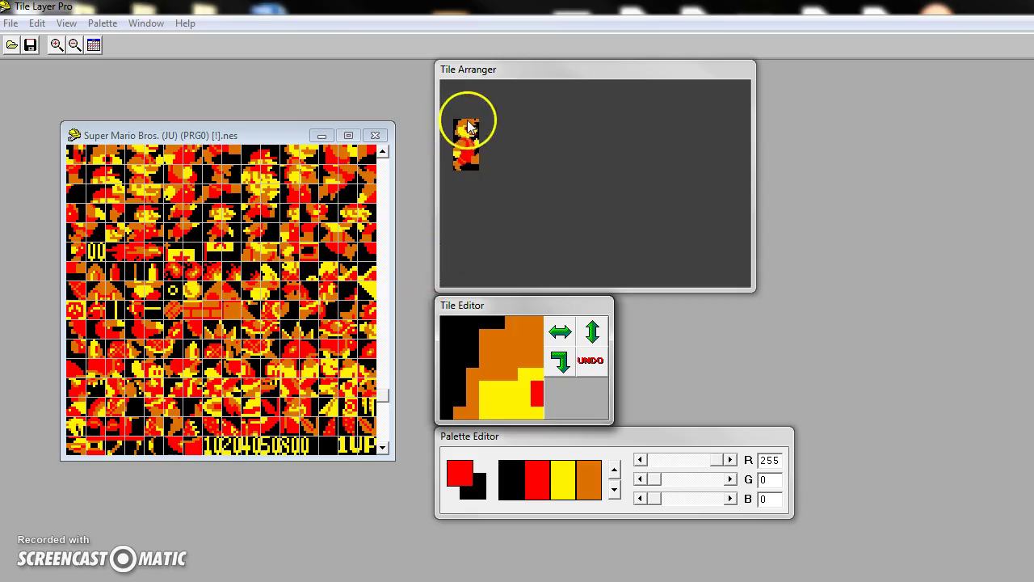
# Step: Copy the repainted head tiles over the heads of the first group of big Mario poses in the ROM's tile grid
pyautogui.click(98, 174)
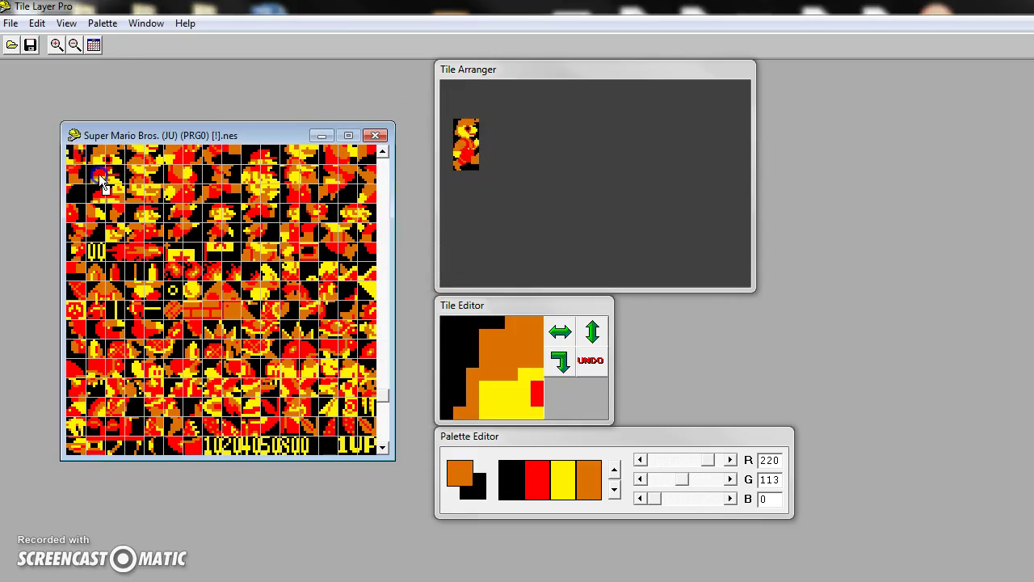
pyautogui.click(117, 172)
pyautogui.click(108, 151)
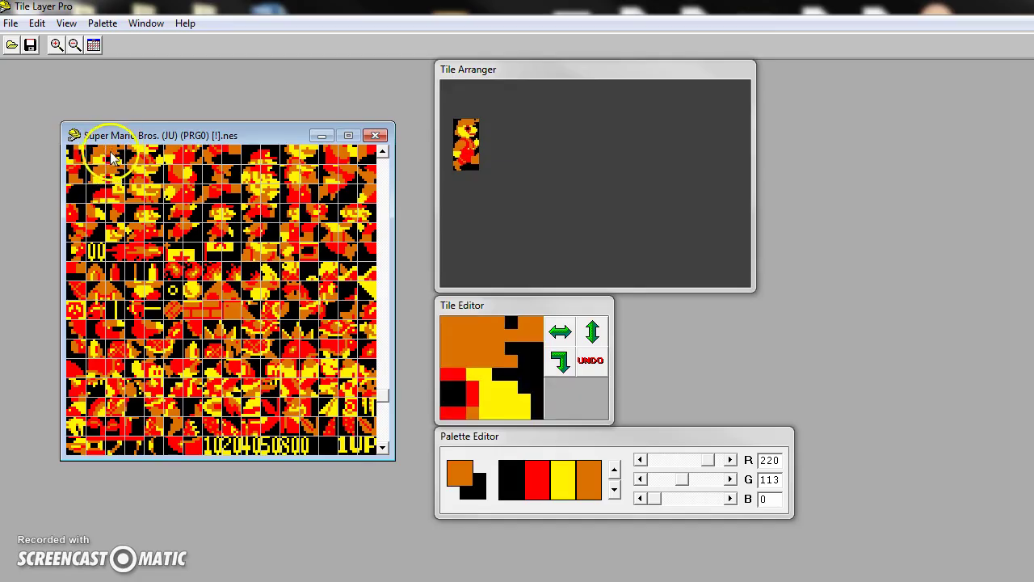
pyautogui.click(148, 149)
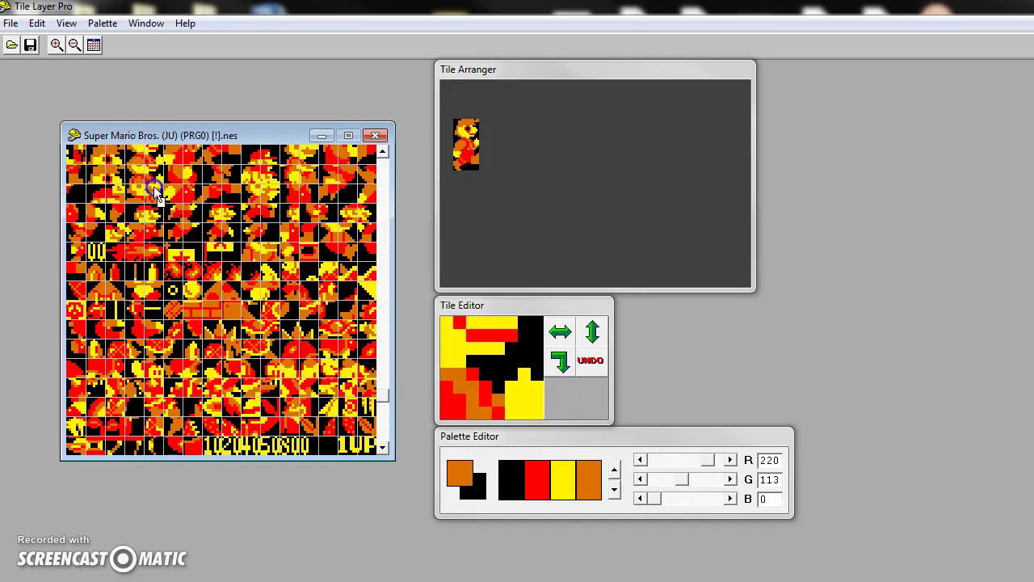
pyautogui.click(100, 168)
pyautogui.click(115, 191)
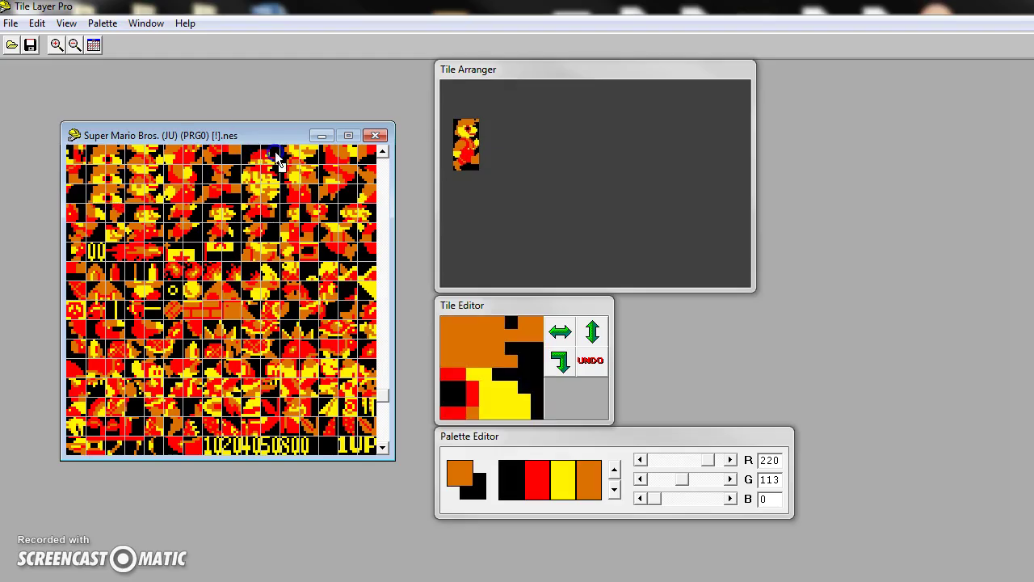
# Step: Copy the repainted head tiles over the heads of the remaining big Mario poses farther along the same rows
pyautogui.click(162, 154)
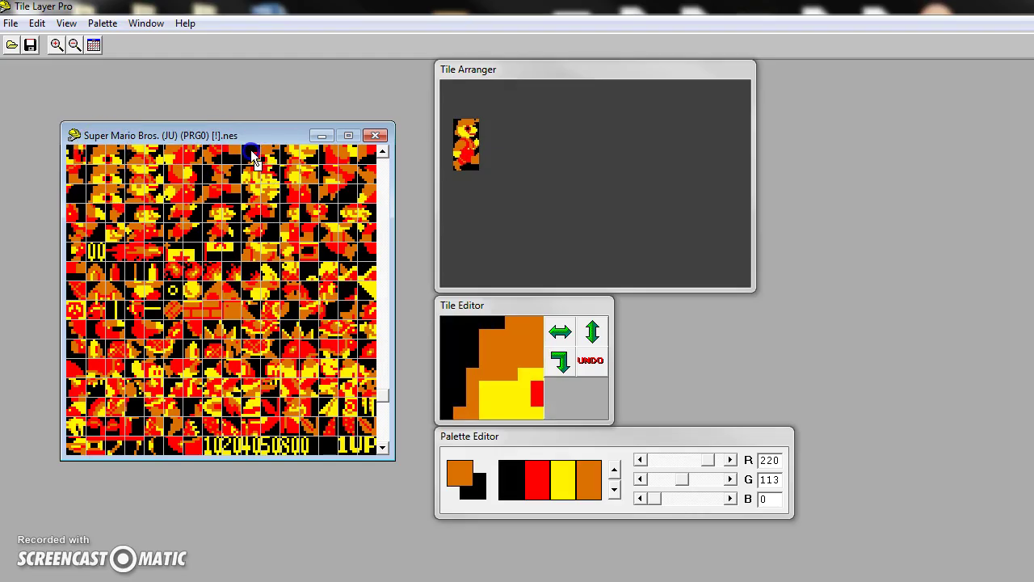
pyautogui.click(272, 175)
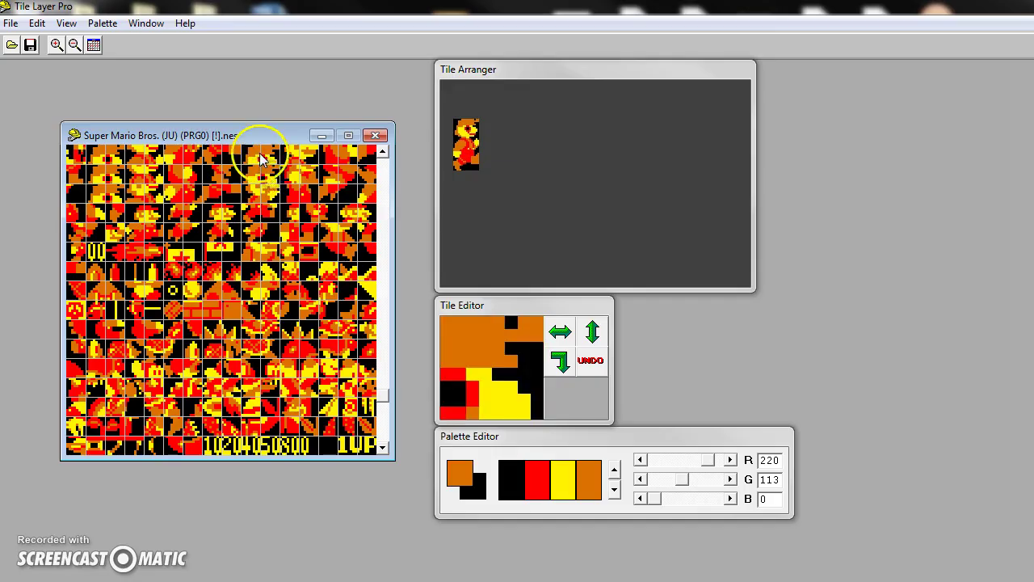
pyautogui.click(283, 168)
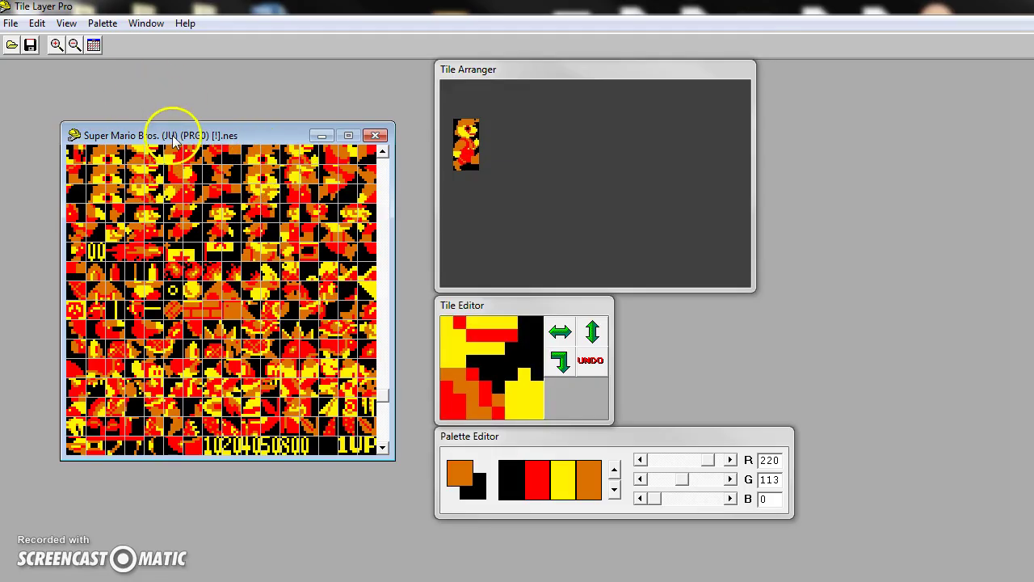
# Step: Open the ROM Pac-Man (U) [!].nes and place its tile view clear of the Super Mario Bros. tiles
pyautogui.click(11, 23)
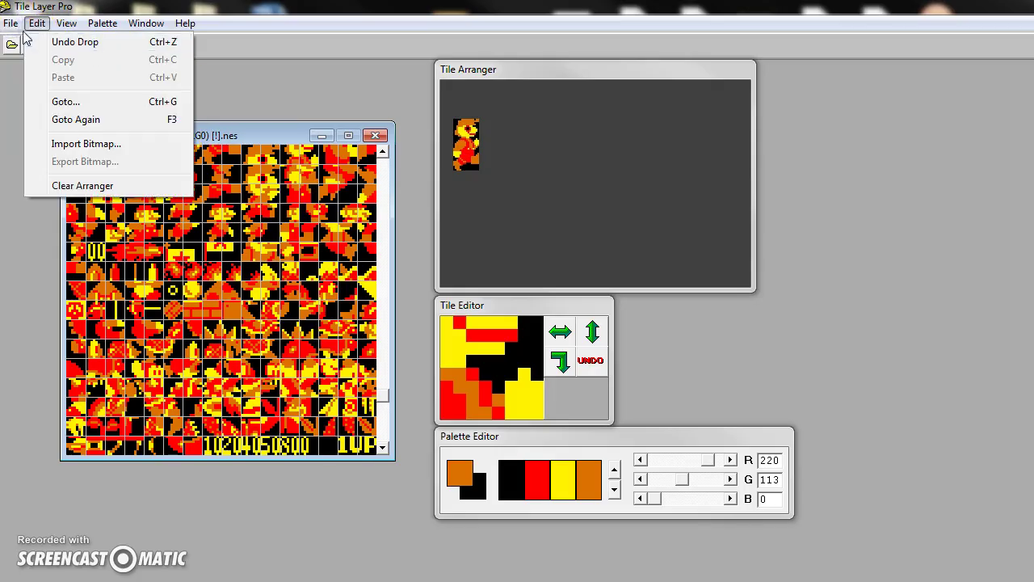
pyautogui.click(34, 41)
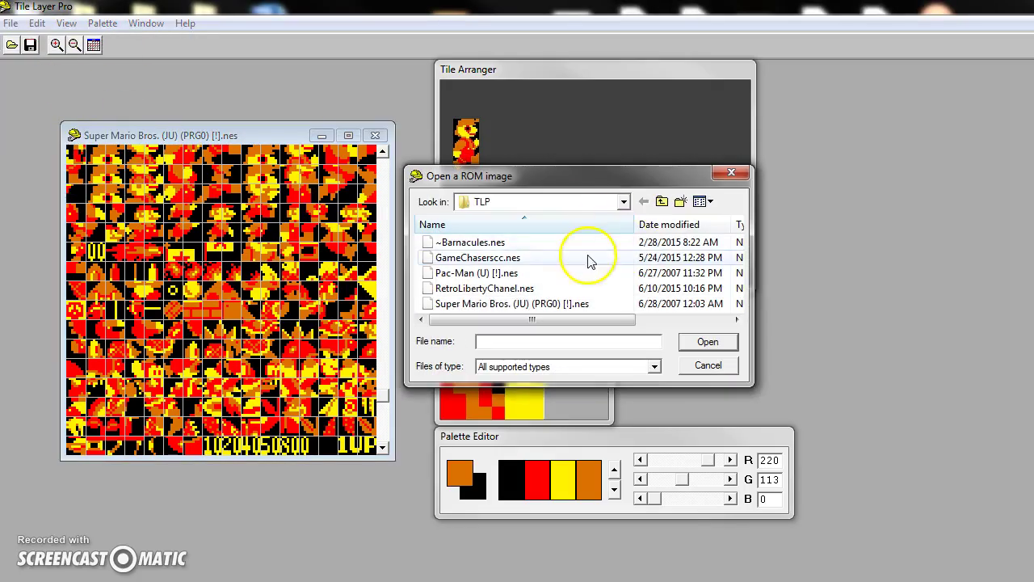
pyautogui.click(475, 275)
pyautogui.click(705, 343)
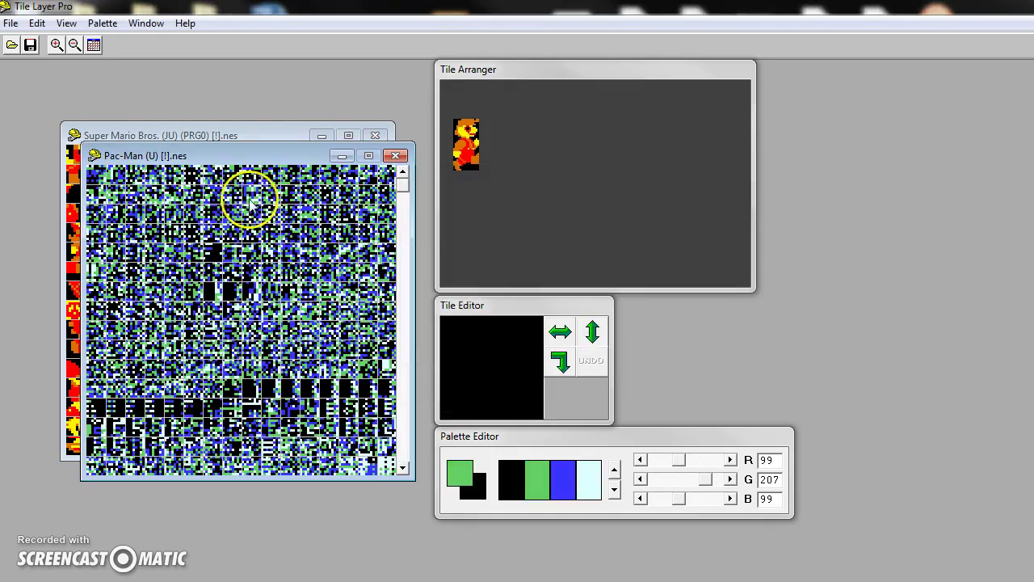
pyautogui.moveTo(242, 154); pyautogui.dragTo(856, 131)
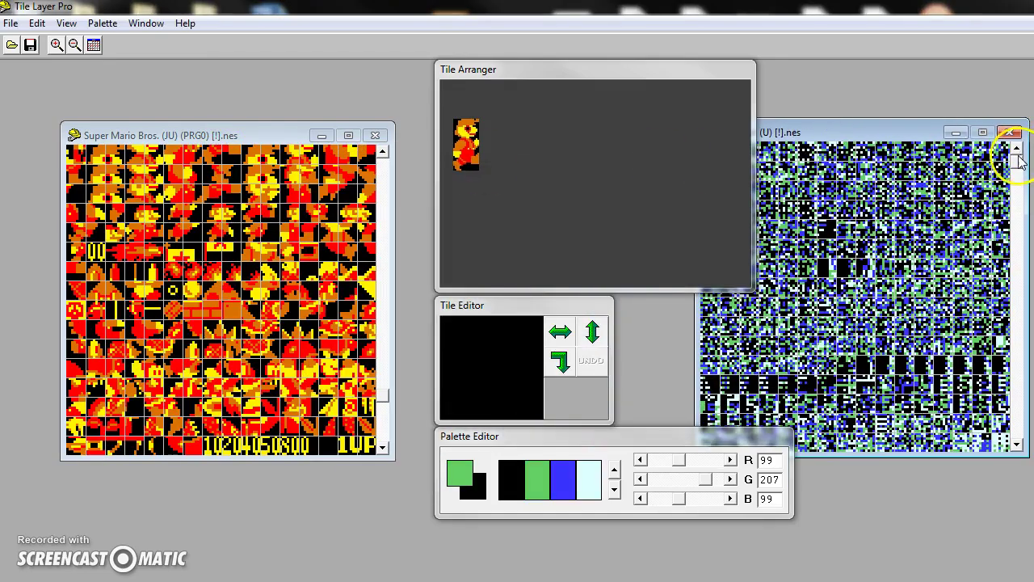
# Step: Copy the tiles of a Pac-Man ghost over sprite tiles in the Super Mario Bros. tile grid
pyautogui.moveTo(1016, 159); pyautogui.dragTo(1016, 388)
pyautogui.click(952, 328)
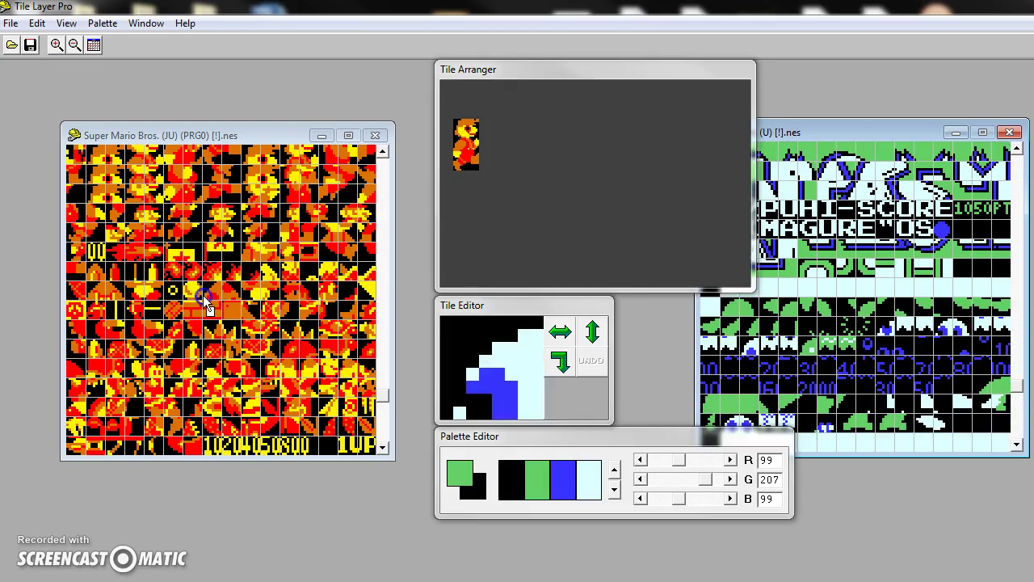
pyautogui.click(947, 327)
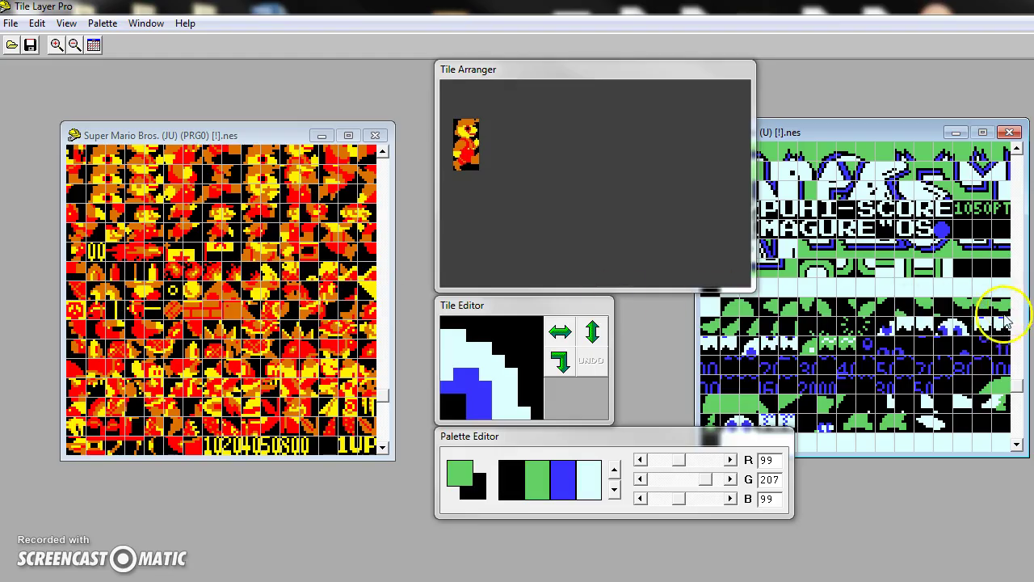
pyautogui.click(979, 324)
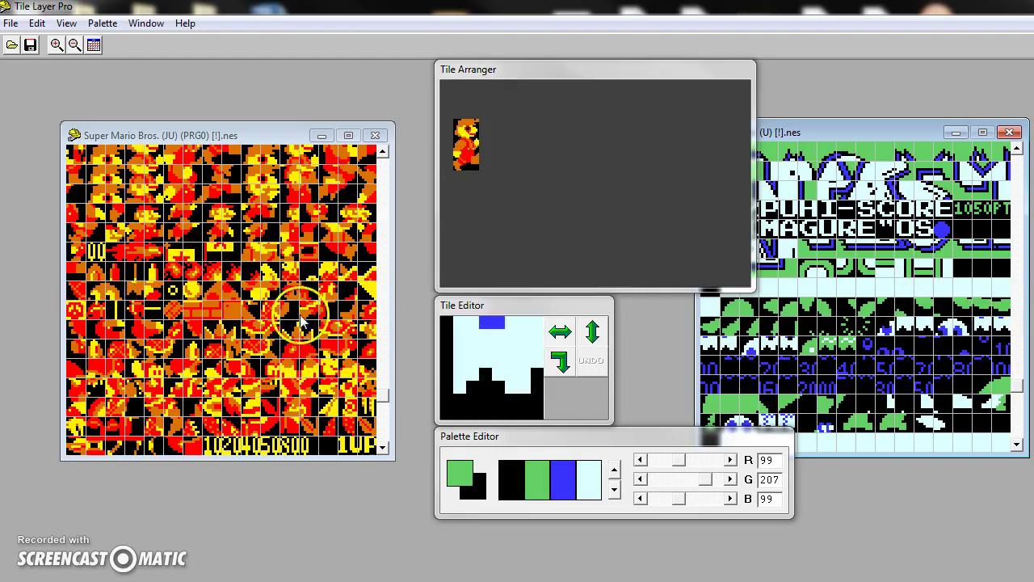
pyautogui.moveTo(727, 346); pyautogui.dragTo(185, 311)
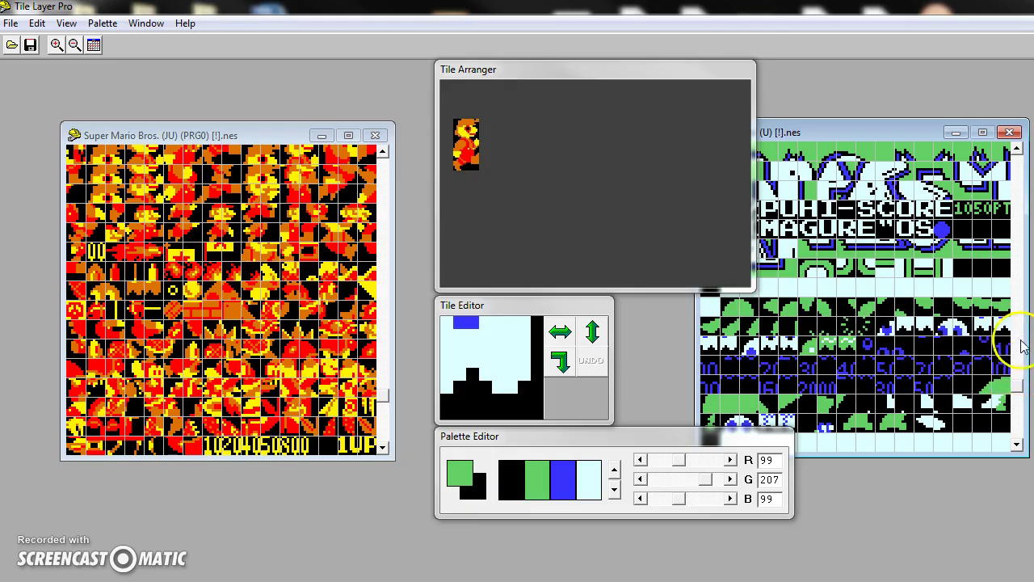
# Step: Close the Pac-Man ROM and open GameChaserscc.nes clear of the Super Mario Bros. tile view
pyautogui.moveTo(1020, 388)
pyautogui.mouseDown()
pyautogui.moveTo(1018, 436)
pyautogui.moveTo(1018, 374)
pyautogui.mouseUp()
pyautogui.click(1009, 132)
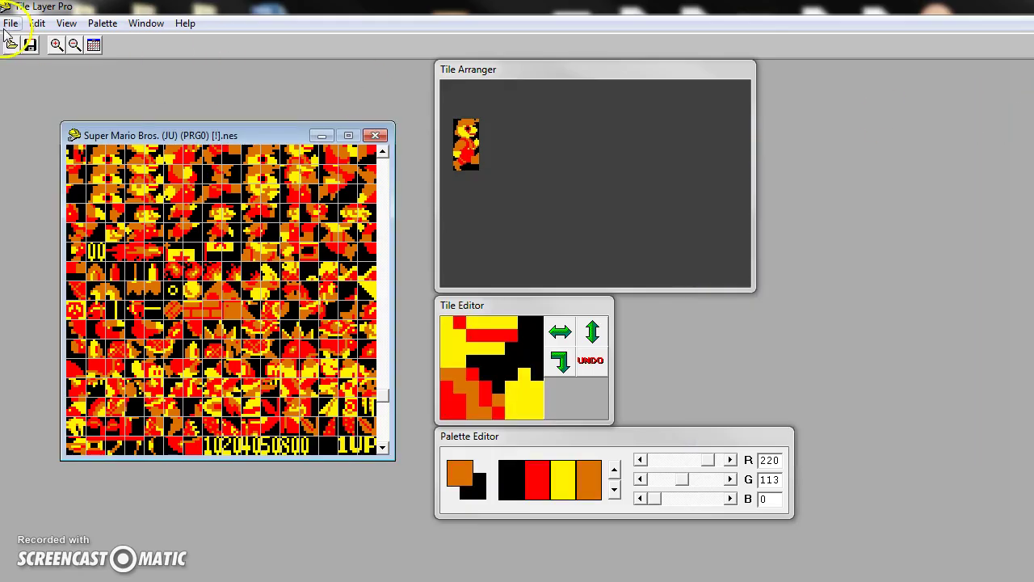
pyautogui.click(7, 27)
pyautogui.click(33, 41)
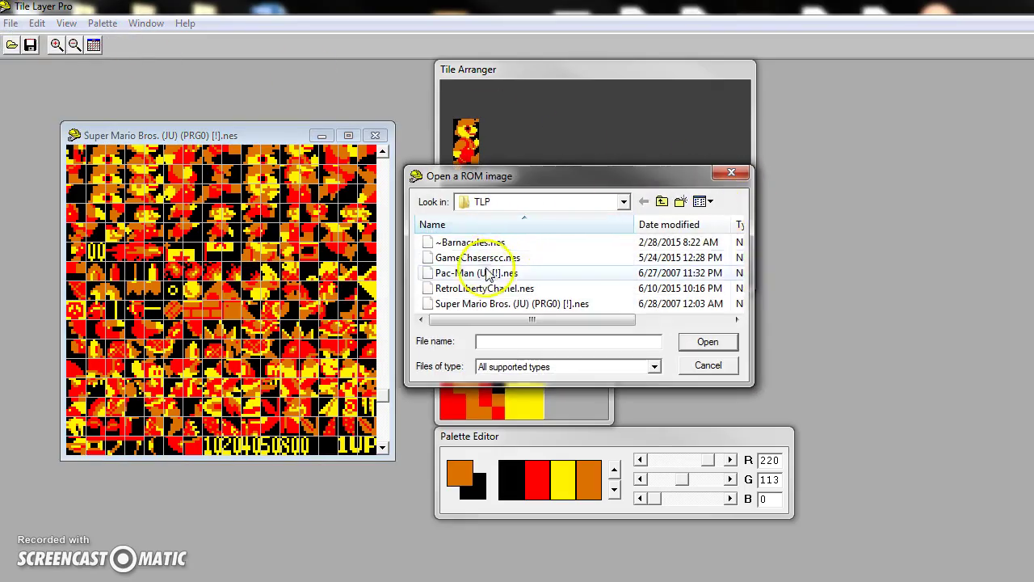
pyautogui.click(477, 257)
pyautogui.click(705, 342)
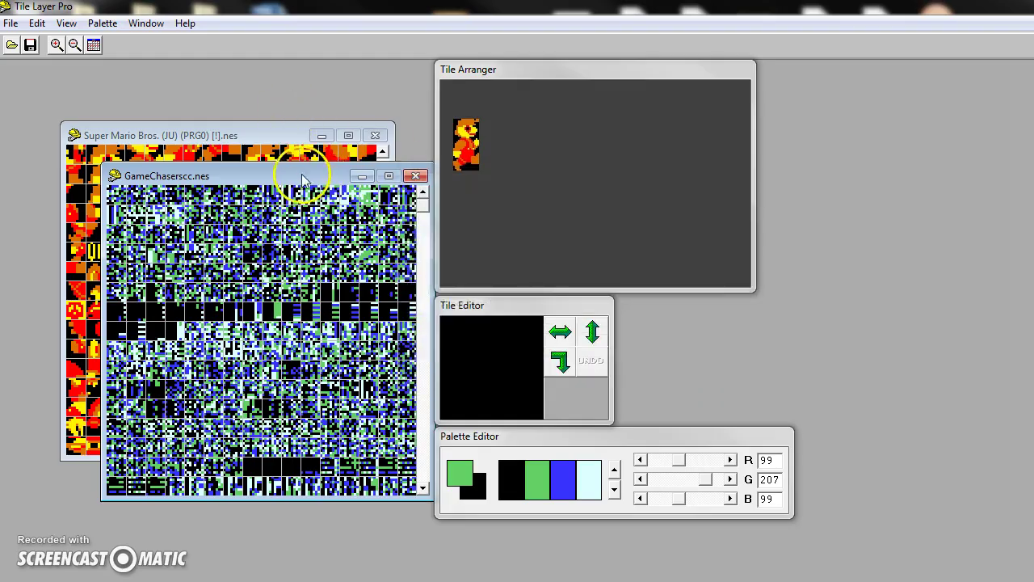
pyautogui.moveTo(302, 178); pyautogui.dragTo(1017, 141)
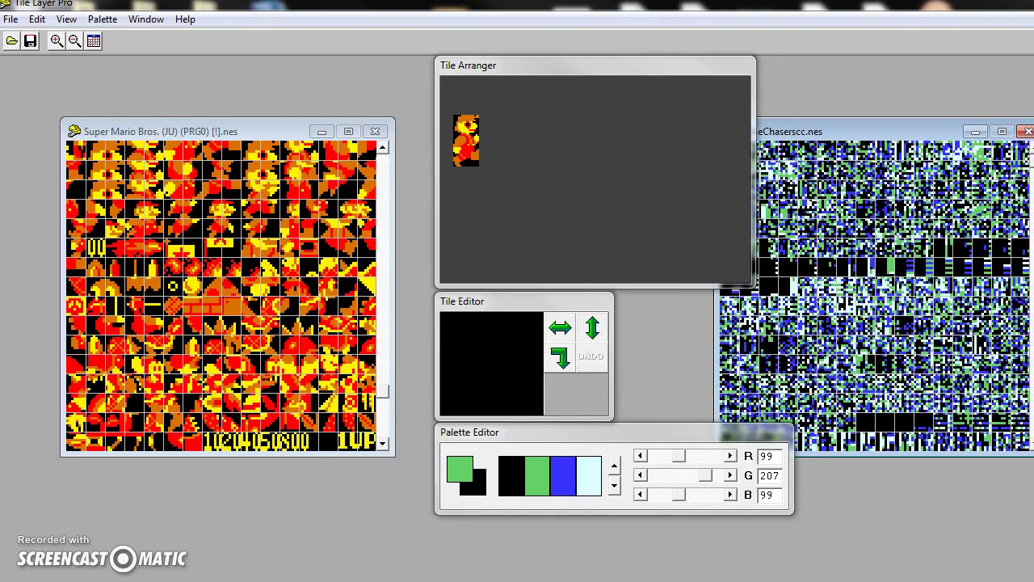
pyautogui.click(1017, 166)
pyautogui.click(936, 136)
pyautogui.moveTo(936, 127); pyautogui.dragTo(920, 124)
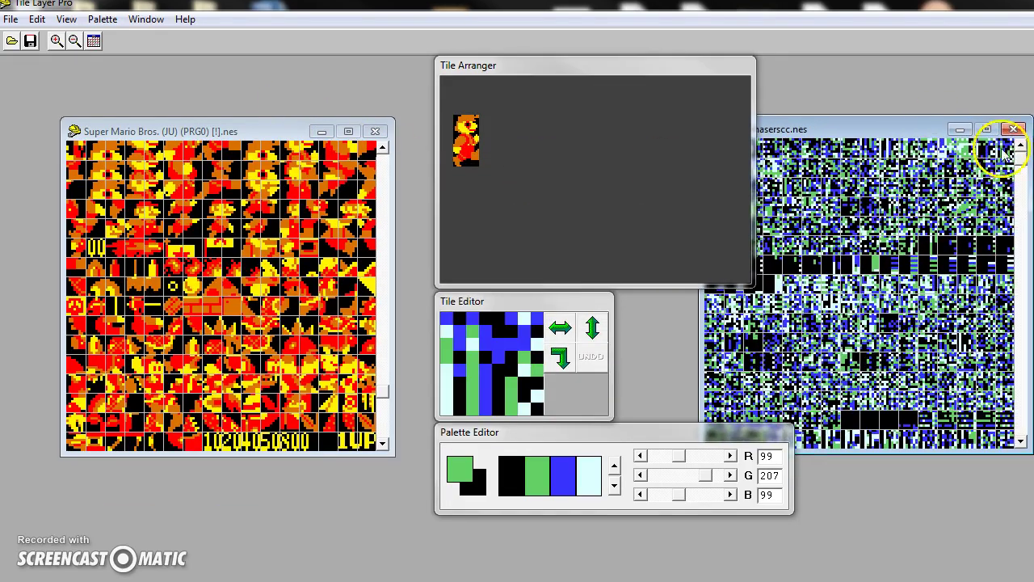
# Step: Copy the four tiles of a game cartridge graphic from GameChaserscc.nes over sprite tiles in the Super Mario Bros. tile grid
pyautogui.moveTo(1021, 158); pyautogui.dragTo(1025, 309)
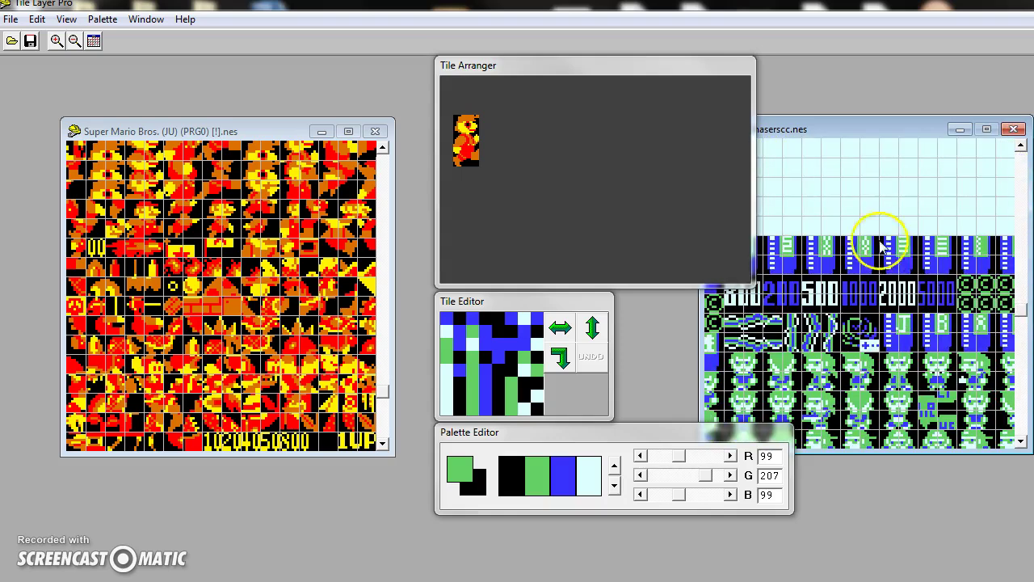
pyautogui.moveTo(883, 246); pyautogui.dragTo(403, 248)
pyautogui.moveTo(246, 276); pyautogui.dragTo(215, 290)
pyautogui.moveTo(870, 242); pyautogui.dragTo(535, 259)
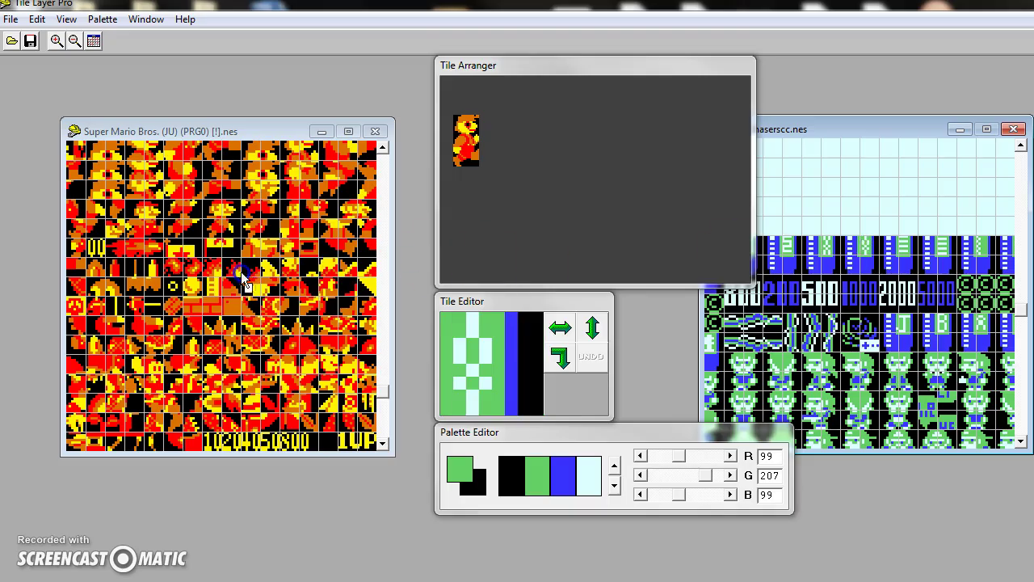
pyautogui.moveTo(815, 270); pyautogui.dragTo(339, 285)
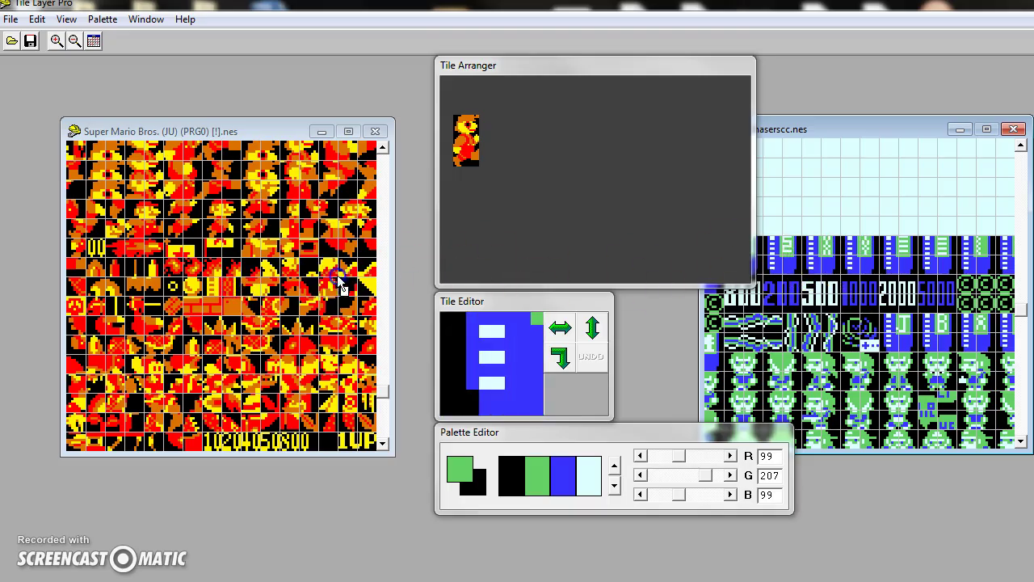
pyautogui.click(826, 264)
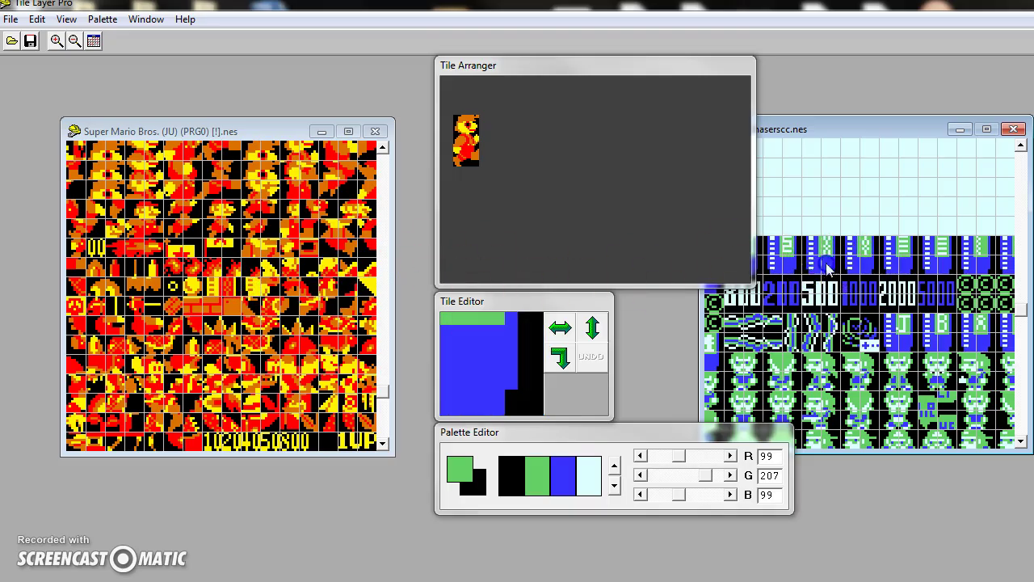
# Step: Save the edited Super Mario Bros. ROM in the TLP folder as a new NES file named test
pyautogui.click(161, 129)
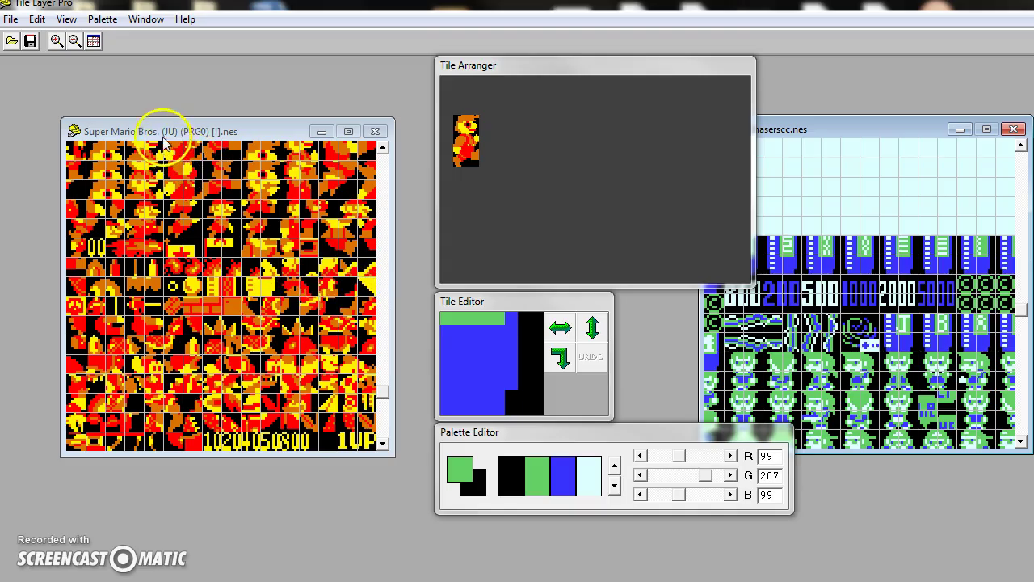
pyautogui.click(11, 19)
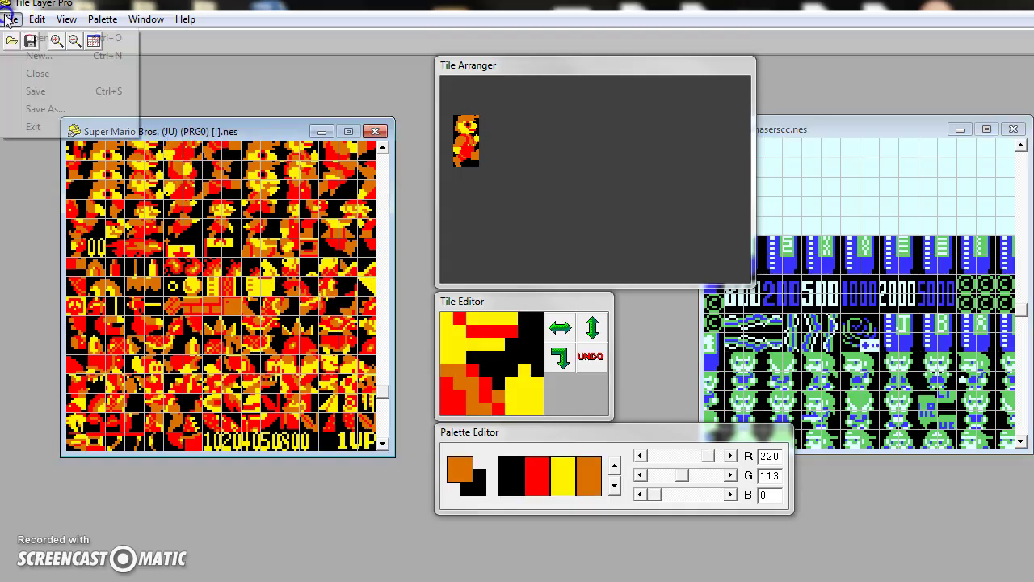
pyautogui.click(40, 108)
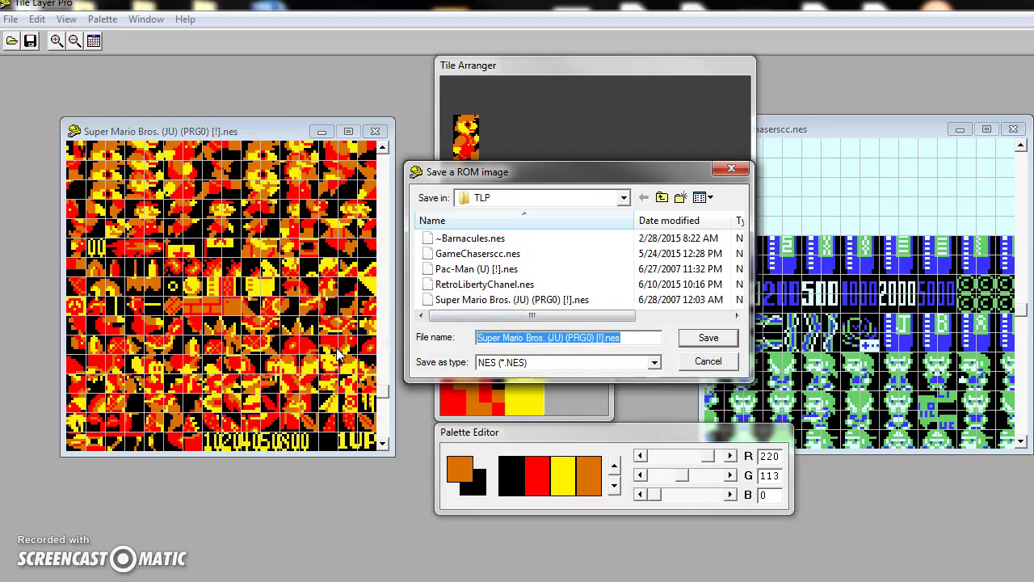
pyautogui.write('t')
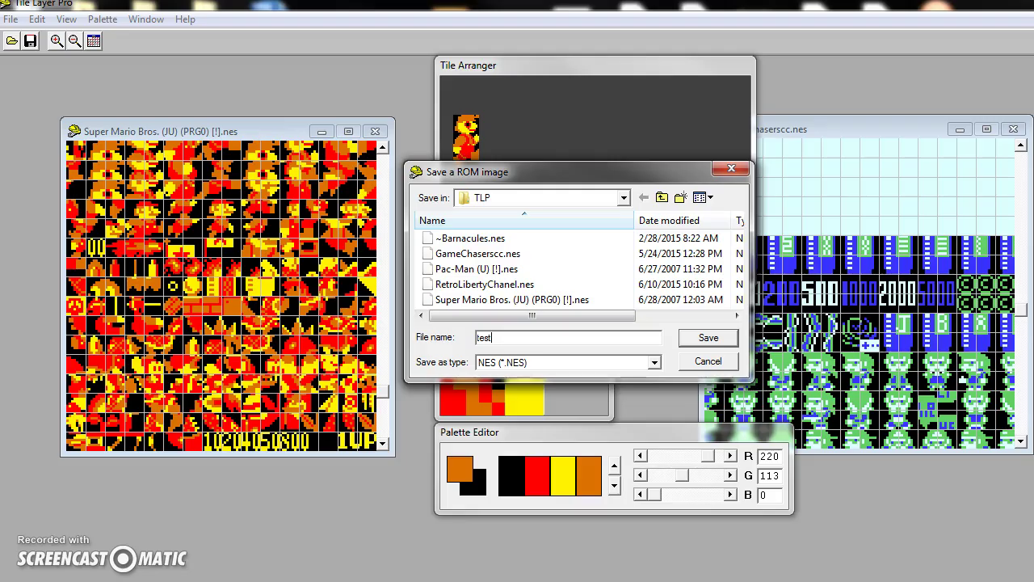
pyautogui.write('est')
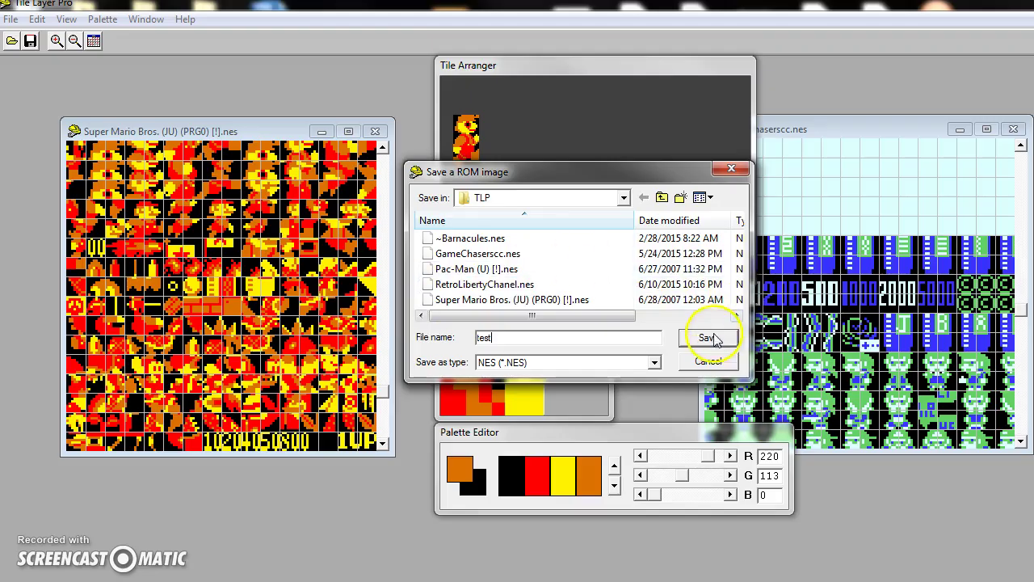
pyautogui.click(706, 338)
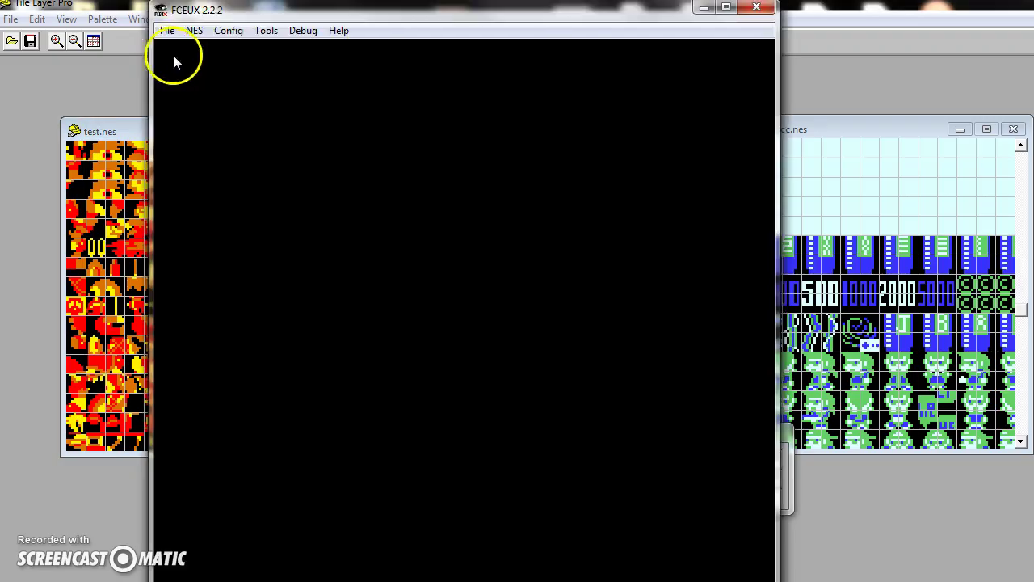
# Step: Switch to FCEUX, load test.nes from the TLP folder, and start a game
pyautogui.click(168, 31)
pyautogui.click(196, 49)
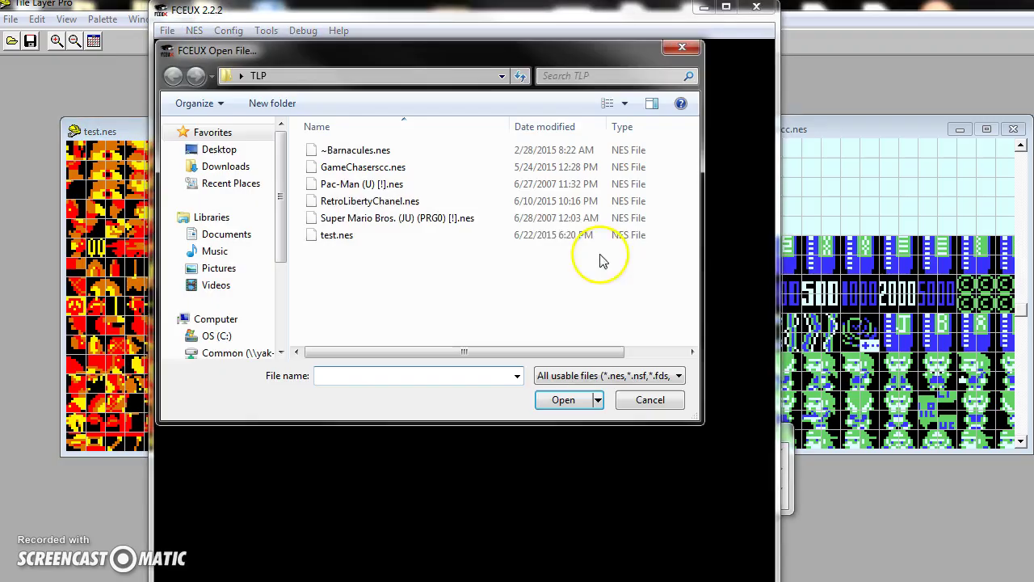
pyautogui.click(392, 236)
pyautogui.click(561, 400)
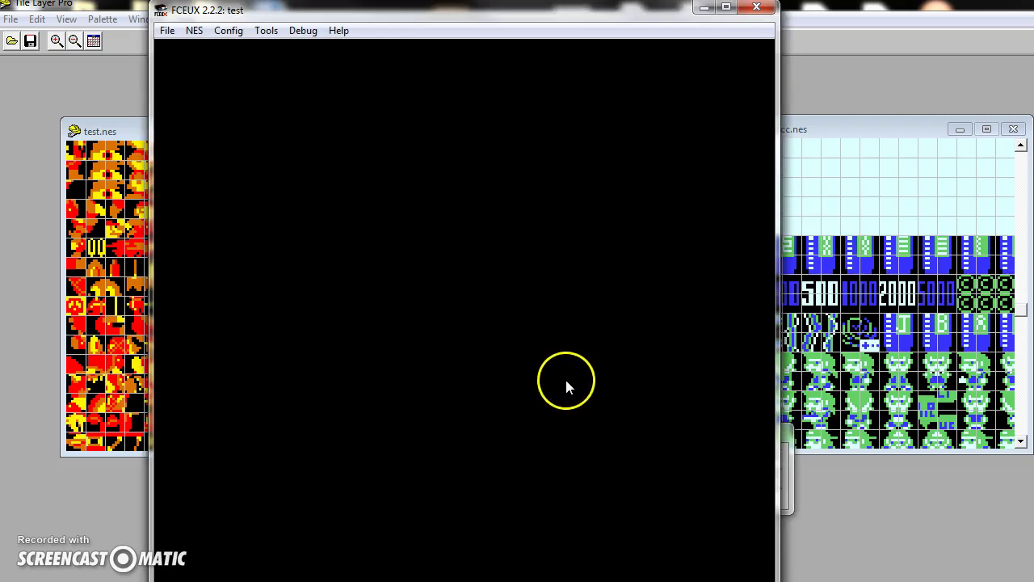
pyautogui.press('Return')
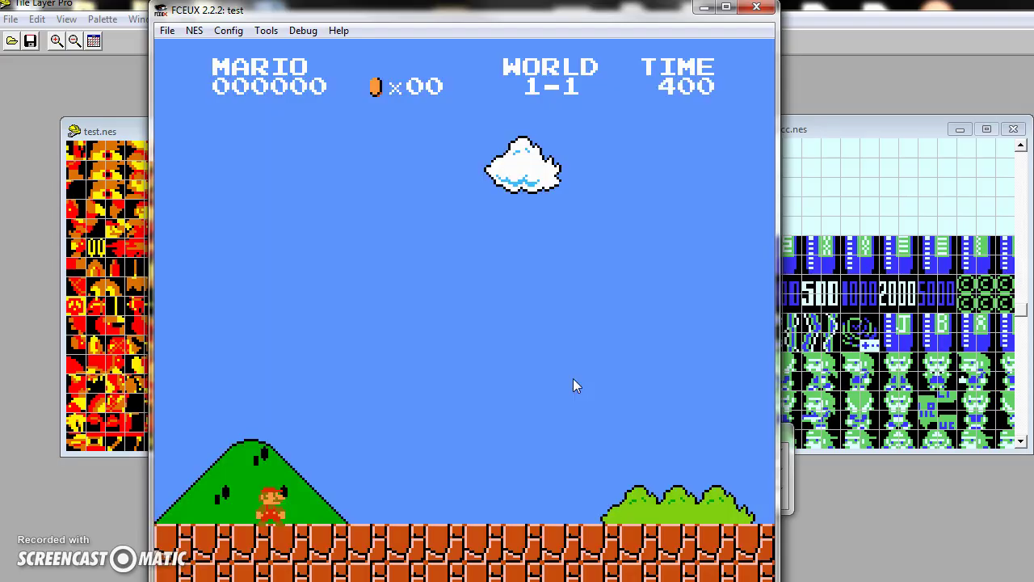
# Step: Run Mario forward in World 1-1 and stomp the first ghost enemy to check its replaced sprite
pyautogui.press('Right')
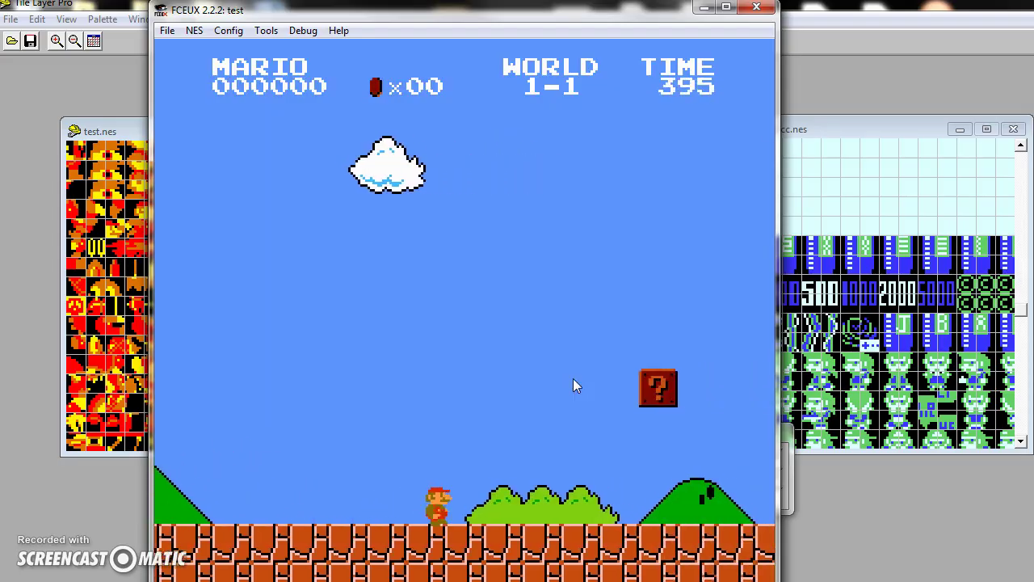
pyautogui.press('f')
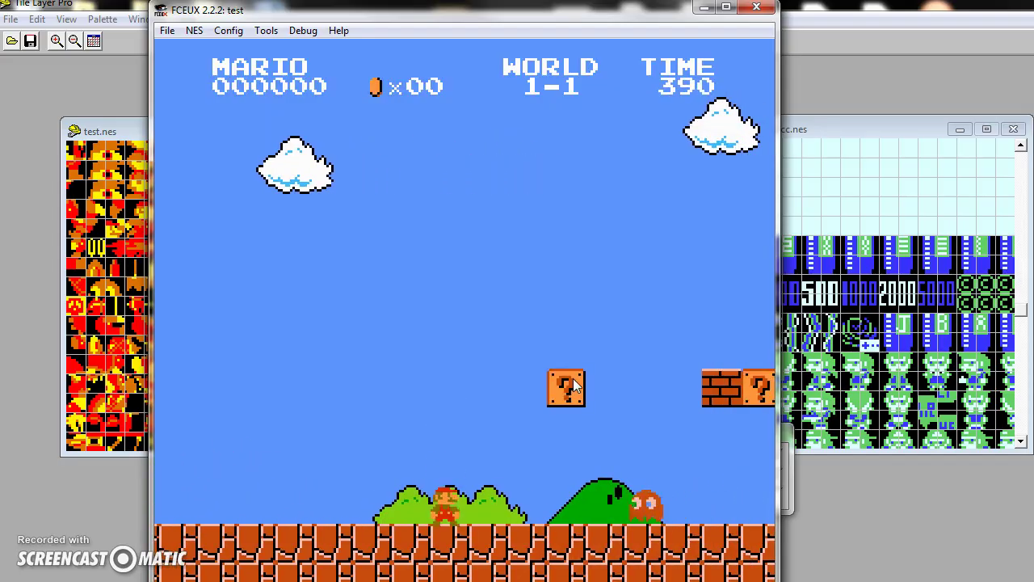
pyautogui.press('Right')
pyautogui.press('Right')
pyautogui.press('f')
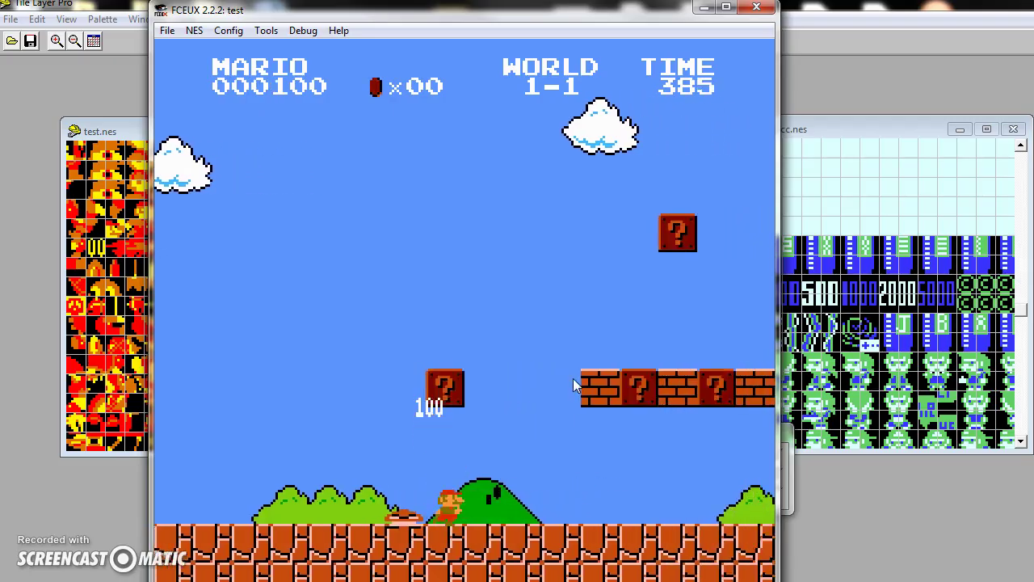
# Step: Hit the first question block in the brick row and collect the cartridge power-up to make Mario big
pyautogui.press('Right')
pyautogui.press('f')
pyautogui.press('Left')
pyautogui.press('f')
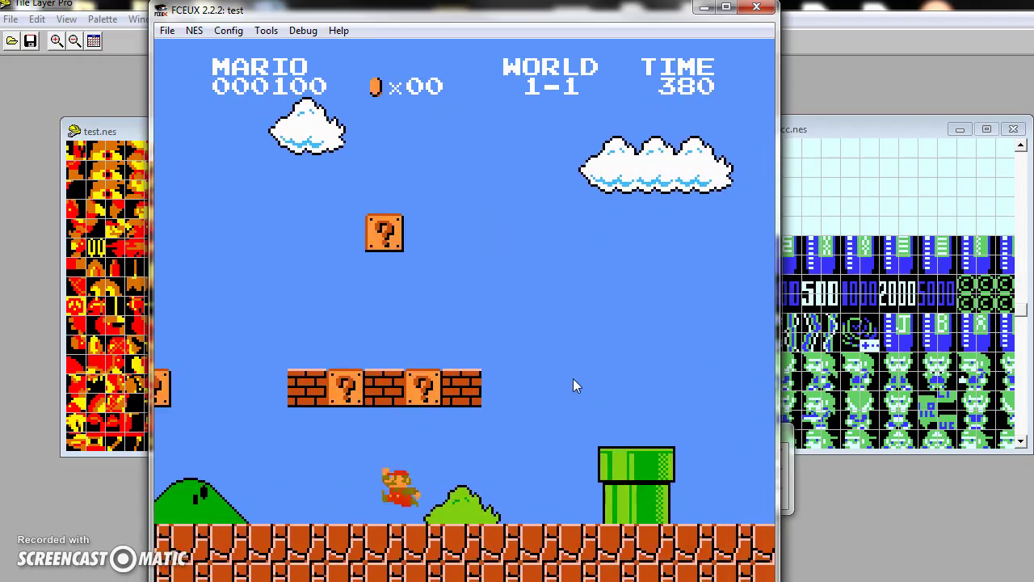
pyautogui.press('Right')
pyautogui.press('Right')
pyautogui.press('f')
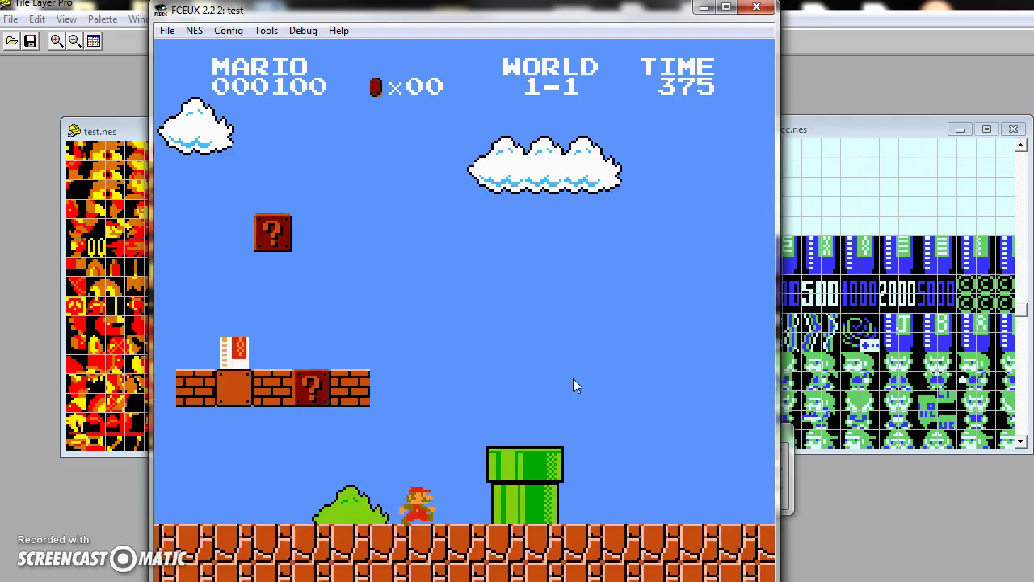
pyautogui.press('Left')
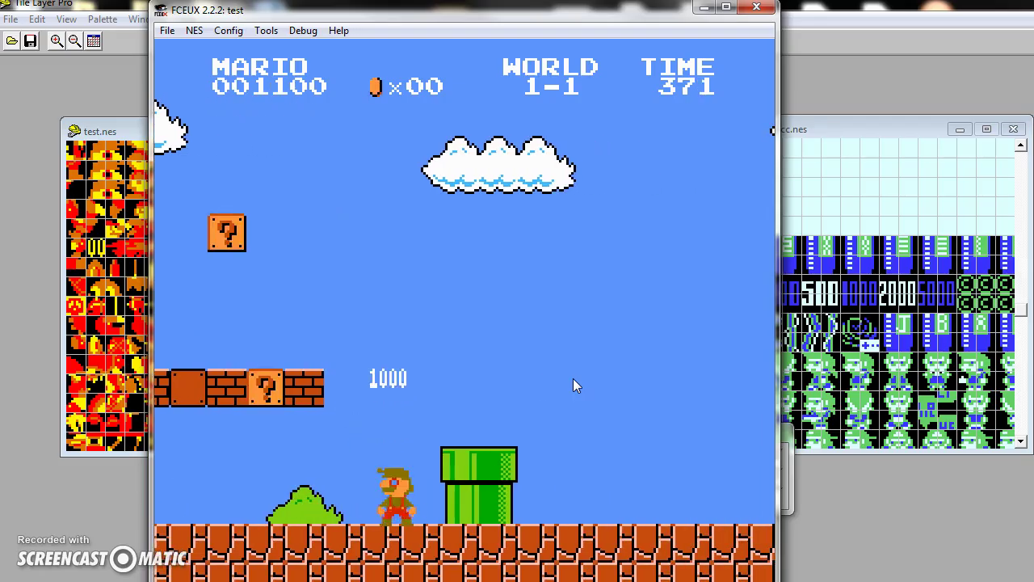
# Step: Take big Mario over the pipes and stomp a ghost between them to check the edited sprites in motion
pyautogui.press('Right')
pyautogui.press('f')
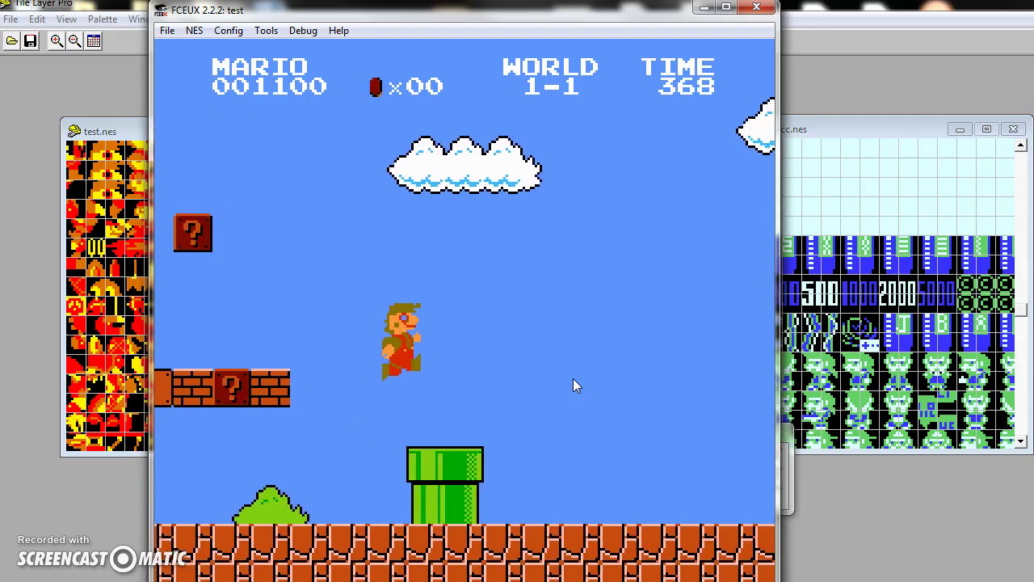
pyautogui.press('Right')
pyautogui.press('f')
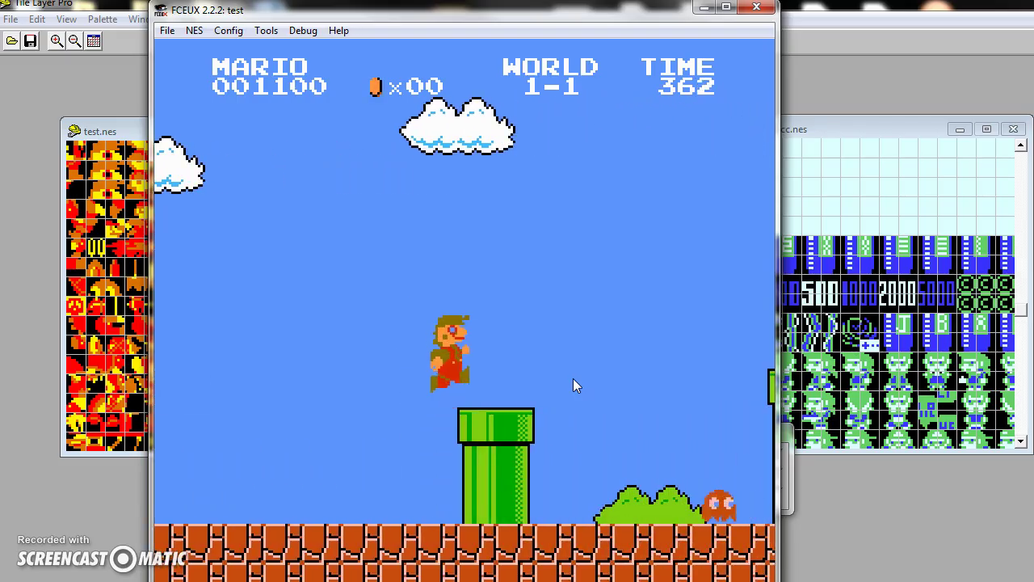
pyautogui.press('Right')
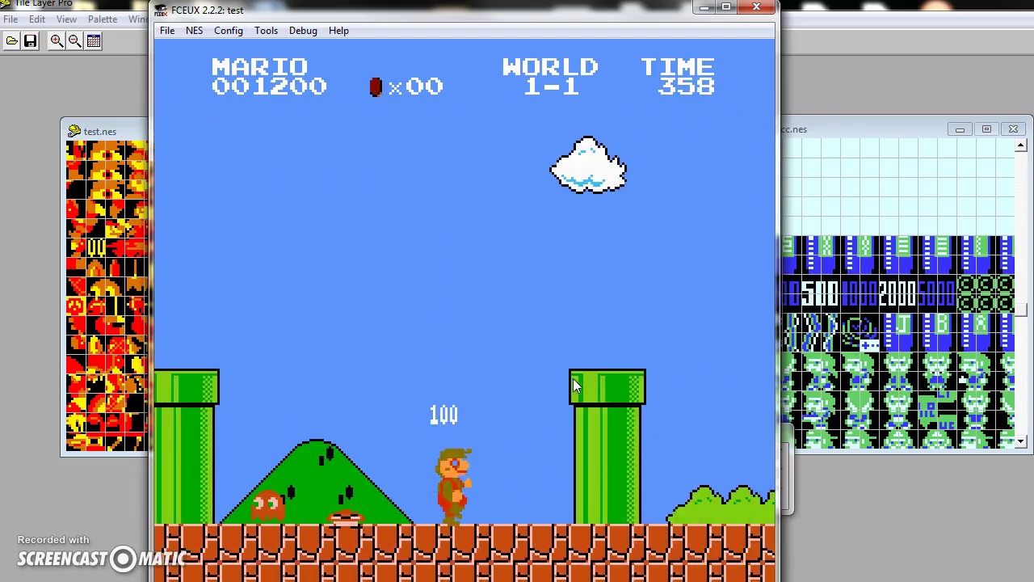
pyautogui.press('f')
pyautogui.press('Right')
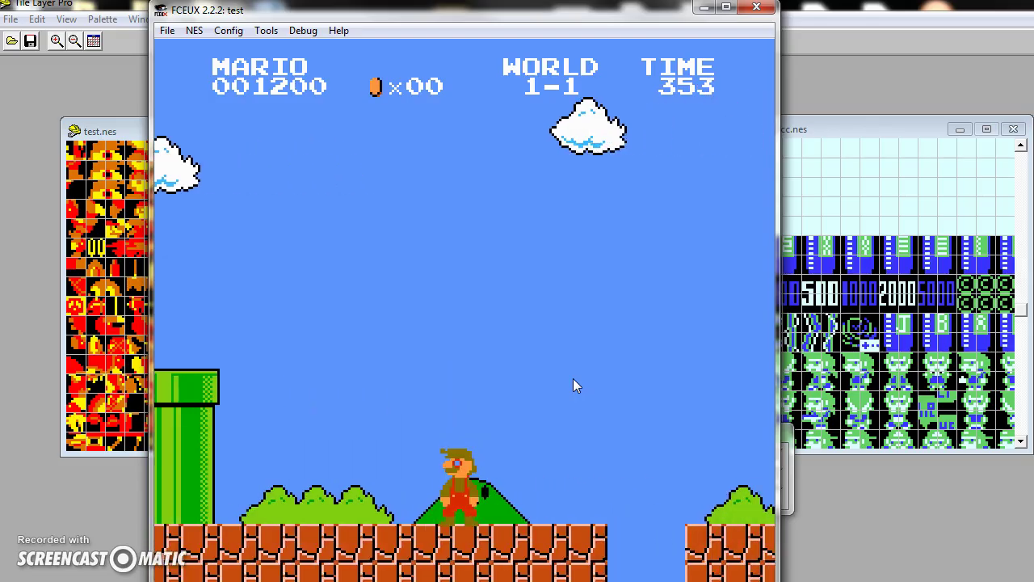
# Step: Release the cartridge from the hidden block before the first pit, and stand Mario still to examine his repainted head
pyautogui.press('f')
pyautogui.press('Right')
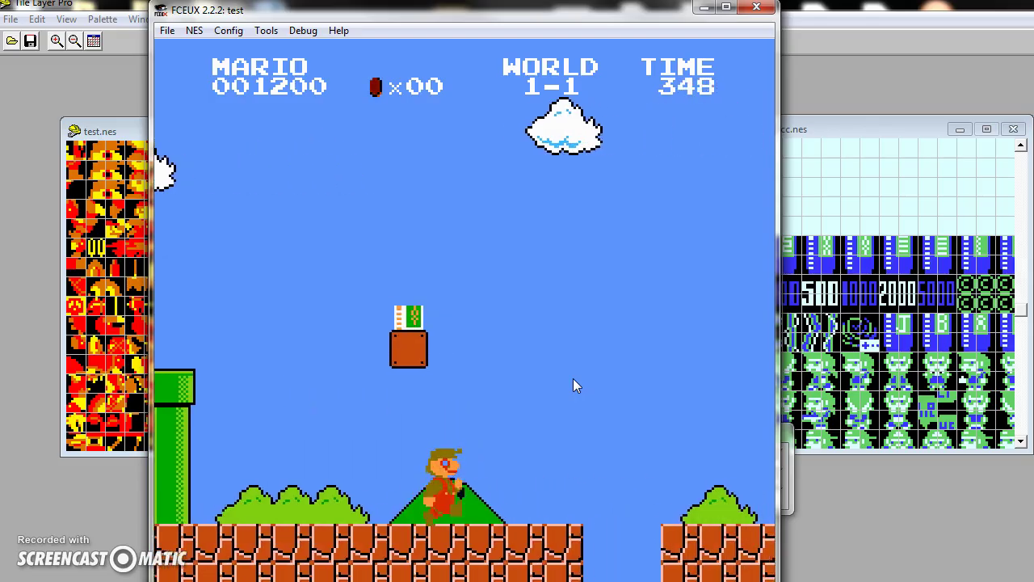
pyautogui.press('f')
pyautogui.press('Left')
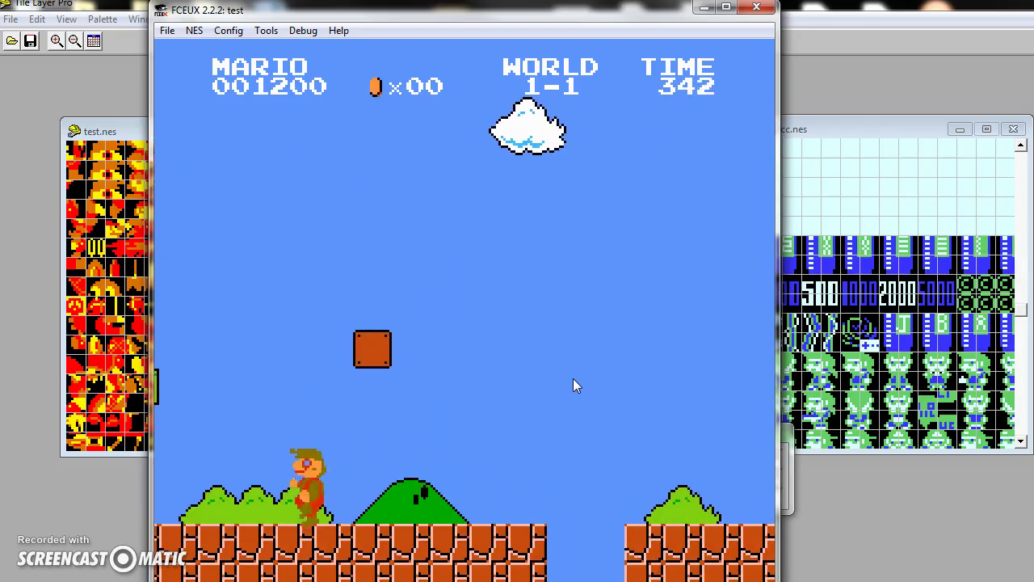
pyautogui.press('Right')
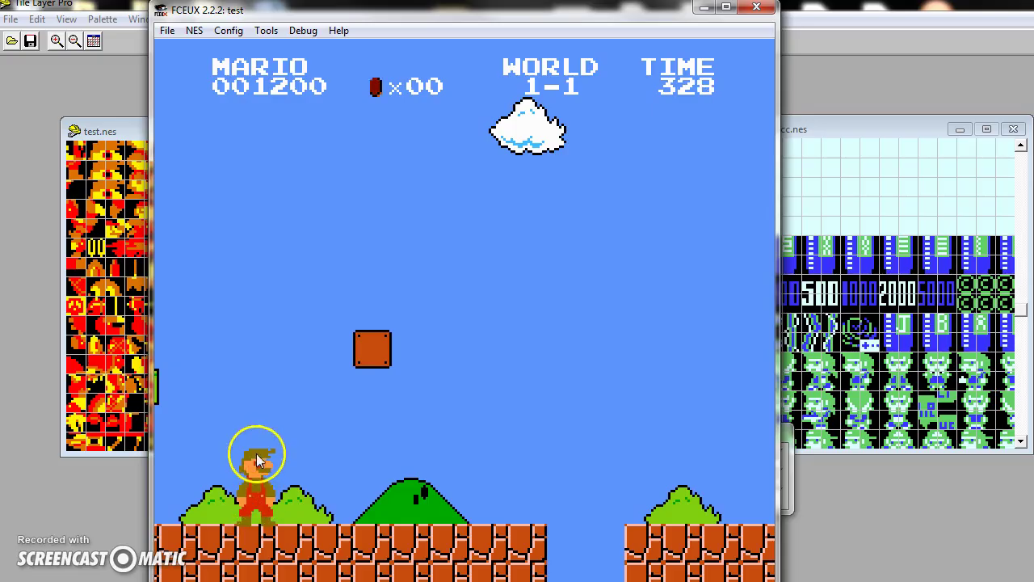
pyautogui.moveTo(255, 491)
pyautogui.mouseDown()
pyautogui.moveTo(239, 486)
pyautogui.moveTo(330, 492)
pyautogui.moveTo(355, 475)
pyautogui.mouseUp()
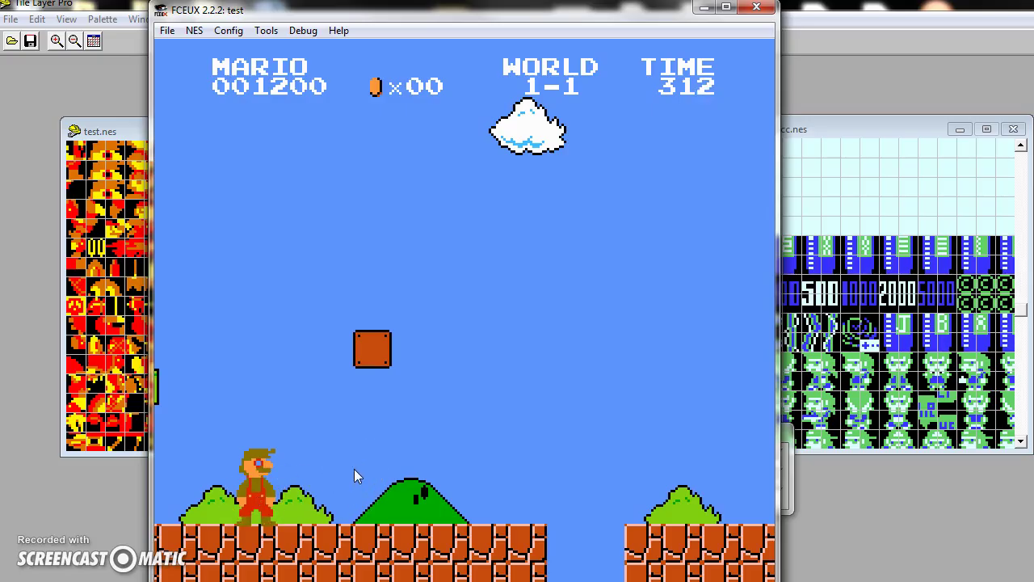